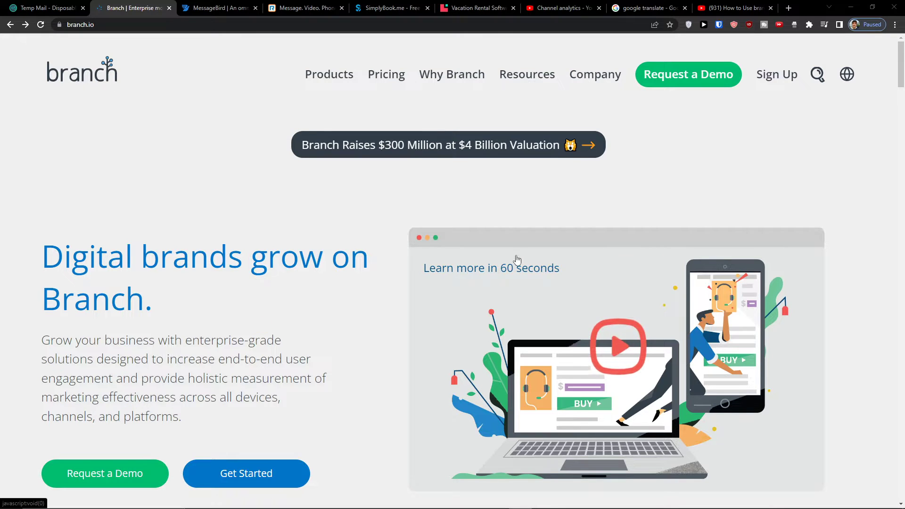
scroll(402, 298, down, 1)
scroll(394, 299, up, 1)
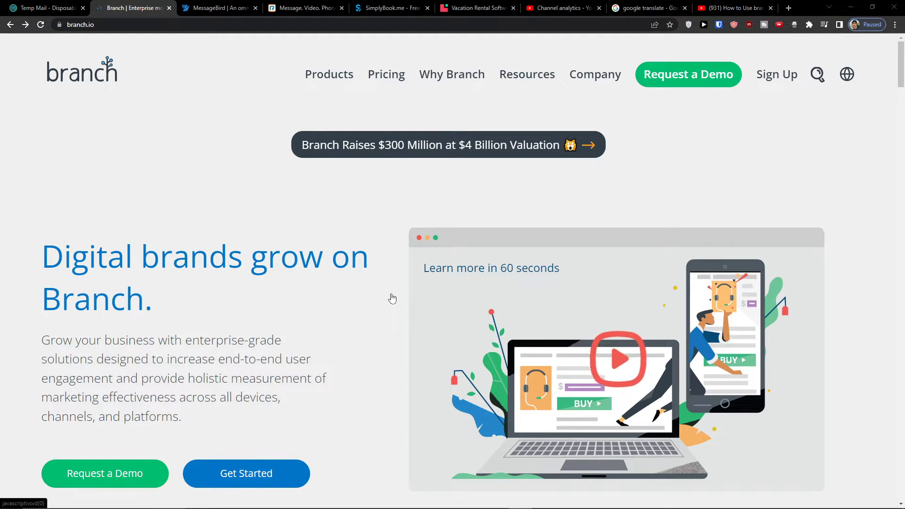
scroll(384, 297, down, 2)
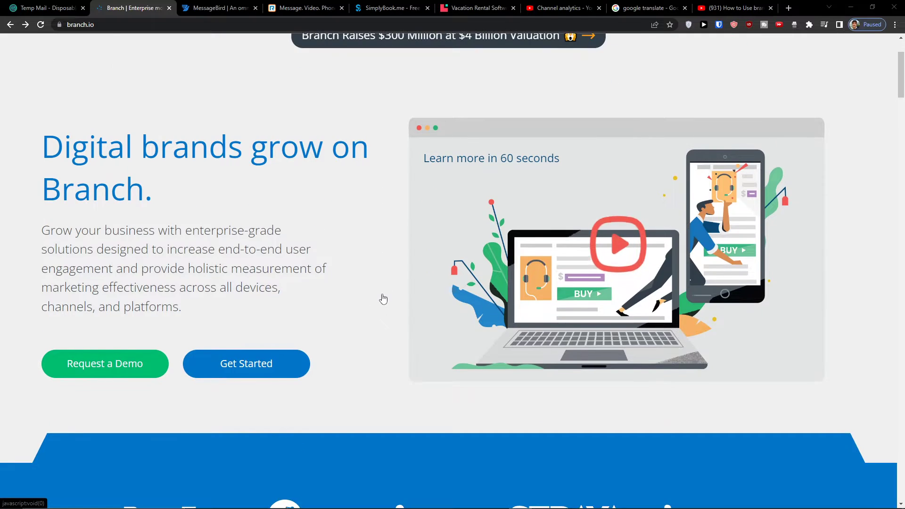
scroll(382, 298, up, 2)
scroll(382, 298, down, 1)
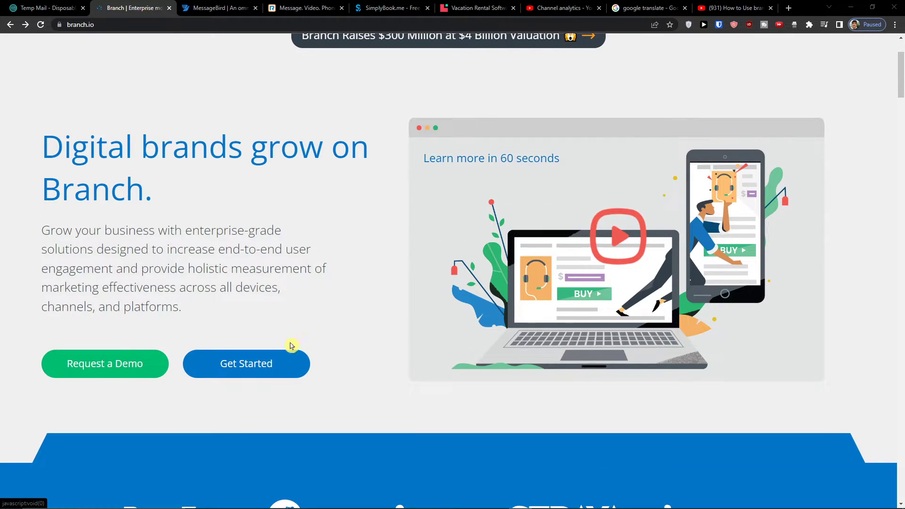
Leave the branch.io homepage via Get Started to reach the dashboard Sign Up form
click(285, 369)
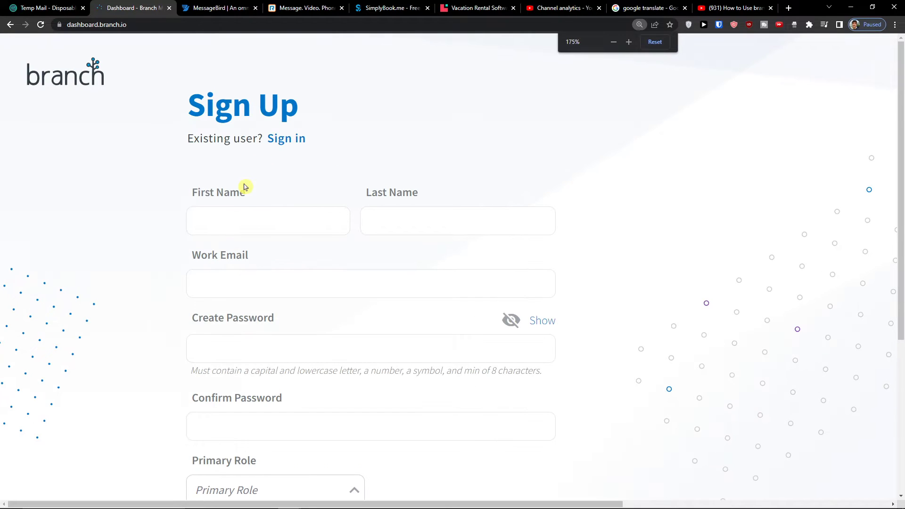
Fill the Sign Up form with the copied Temp Mail address as work email and a new password
click(49, 7)
click(568, 155)
click(126, 5)
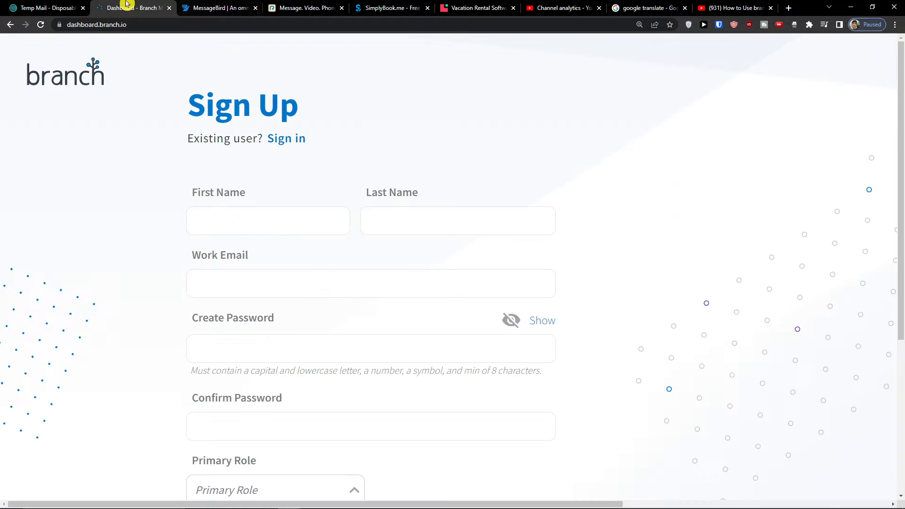
key(Tab)
key(ctrl+v)
scroll(300, 227, down, 2)
click(296, 238)
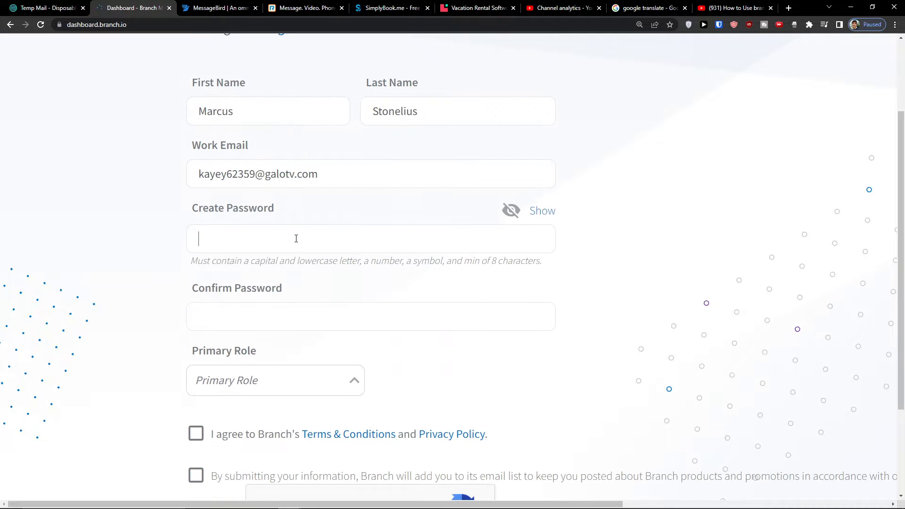
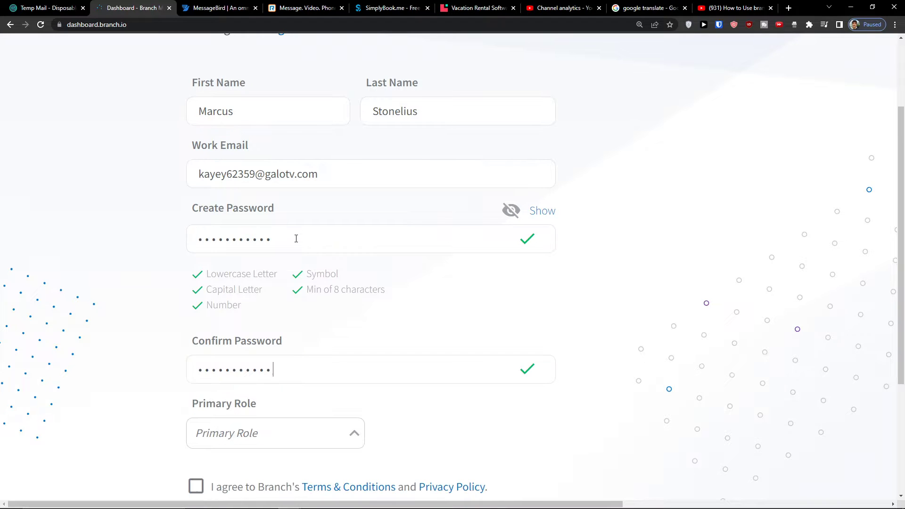
scroll(296, 238, down, 3)
Choose Product as primary role, pass reCAPTCHA, create the account and open the verification email
click(288, 253)
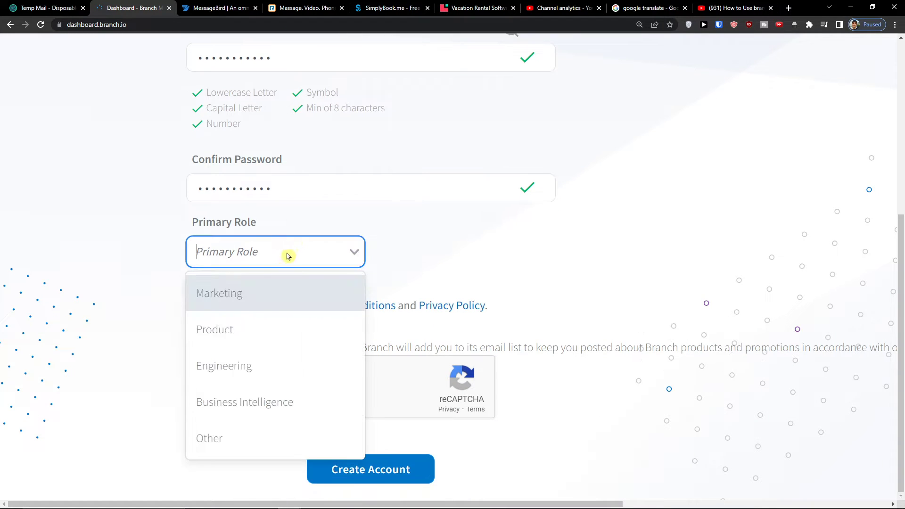
click(245, 325)
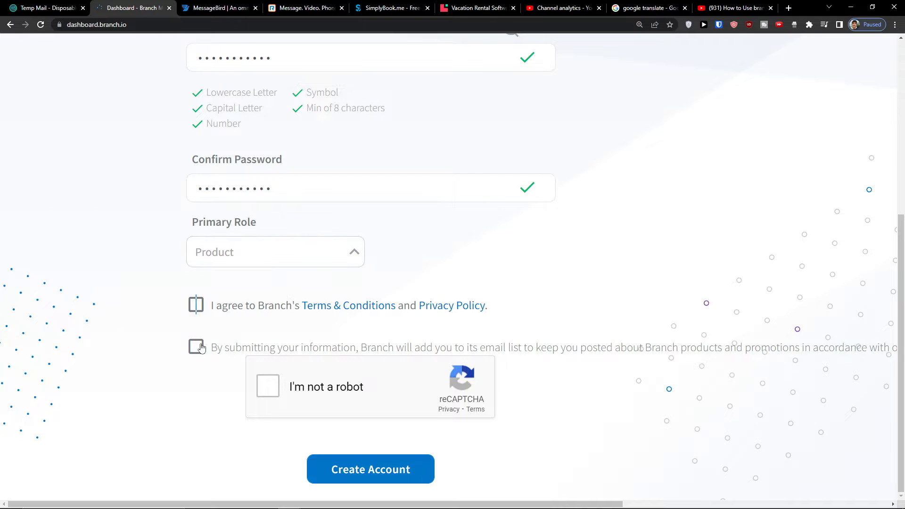
click(309, 404)
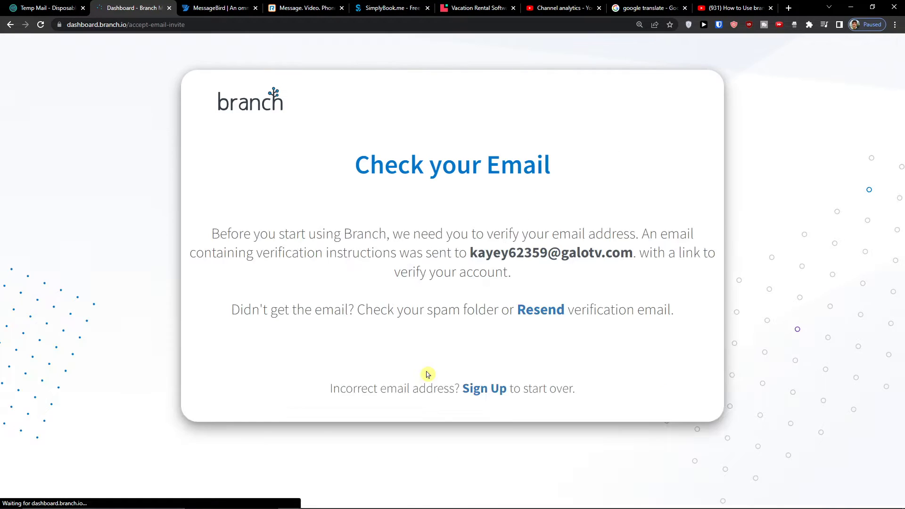
scroll(324, 193, down, 1)
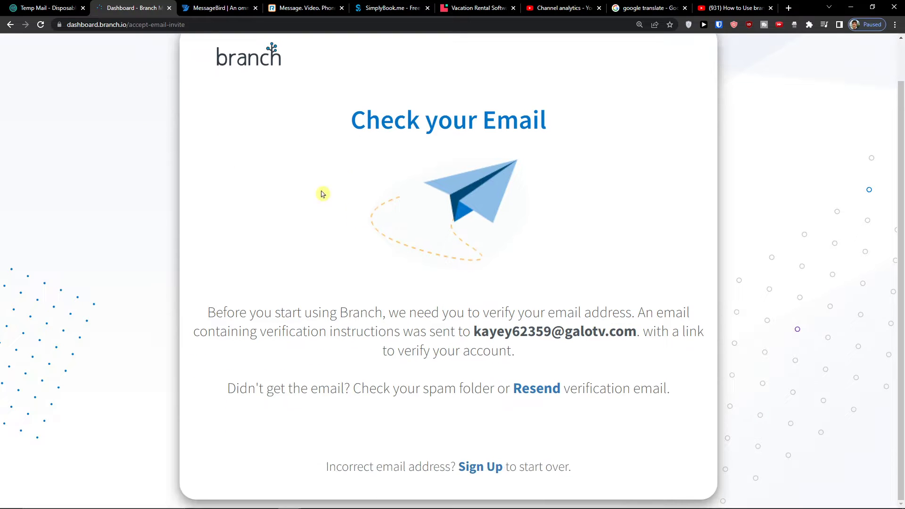
click(46, 7)
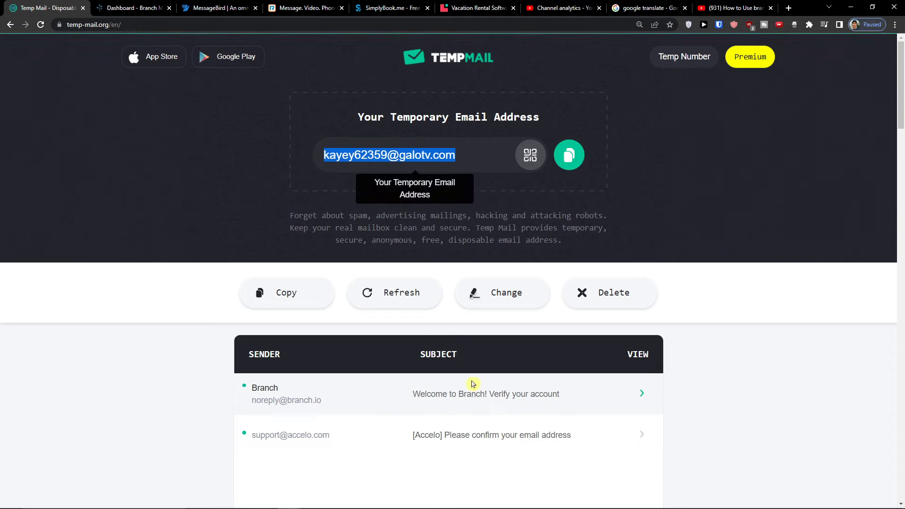
click(467, 394)
scroll(467, 395, down, 1)
scroll(467, 395, down, 2)
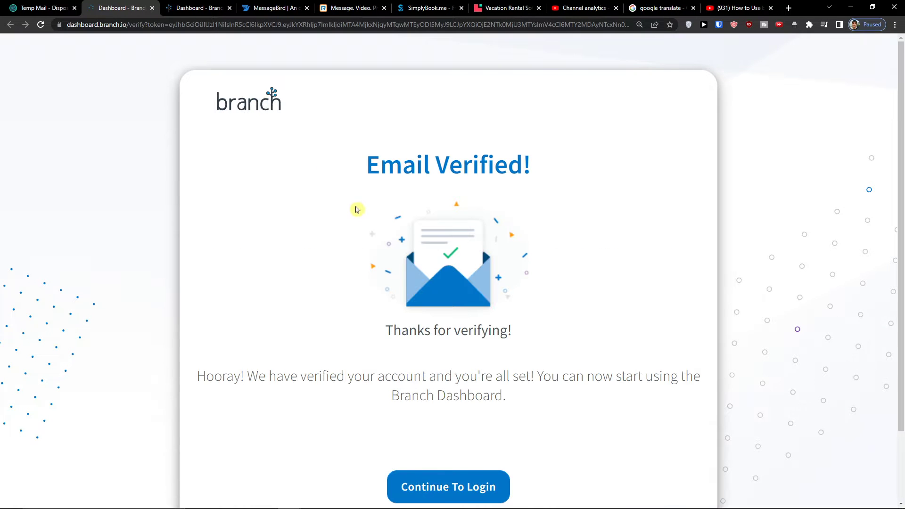
scroll(396, 282, down, 2)
Continue to login and sign in with the new account's work email and password
click(458, 407)
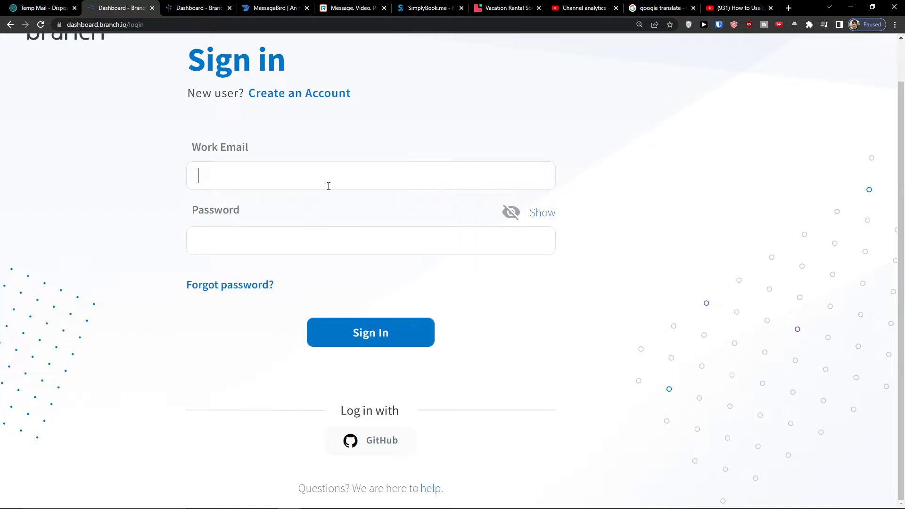
key(ctrl+v)
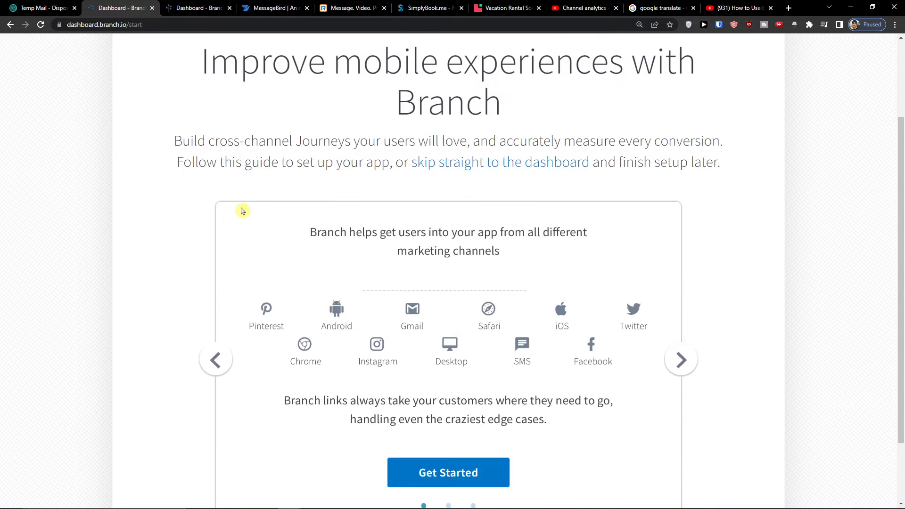
scroll(238, 207, up, 2)
mouse_move(202, 172)
mouse_down()
mouse_move(482, 189)
mouse_move(561, 226)
mouse_up()
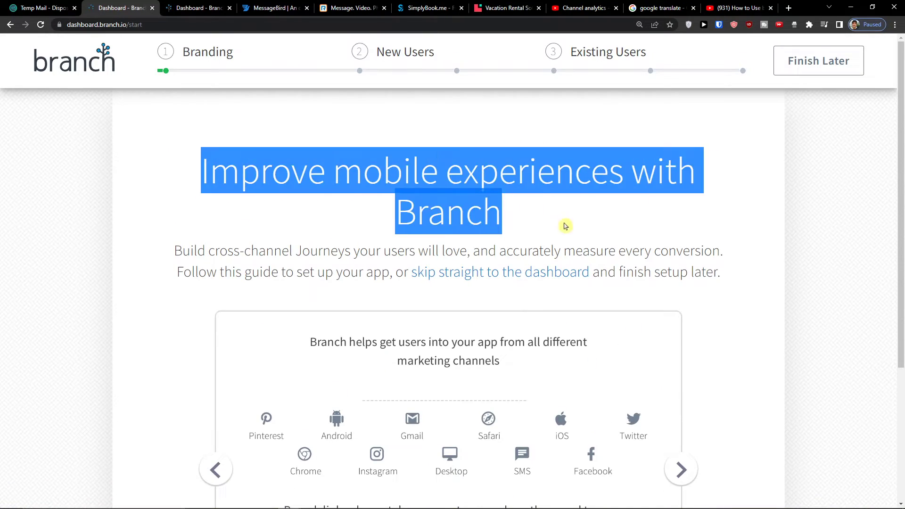
Keep the suggested kgzzx.app.link subdomain, confirm it is available and advance to Acquire new users
click(562, 226)
scroll(561, 227, down, 2)
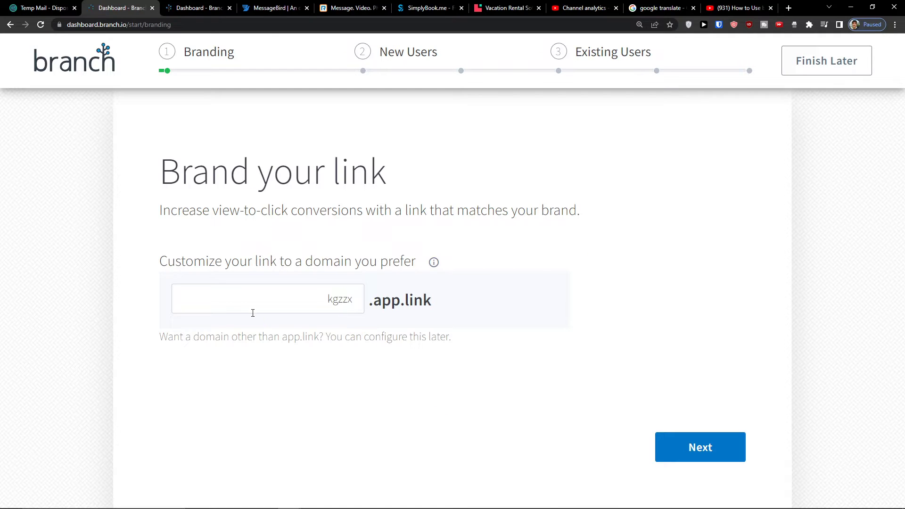
double_click(259, 309)
click(697, 446)
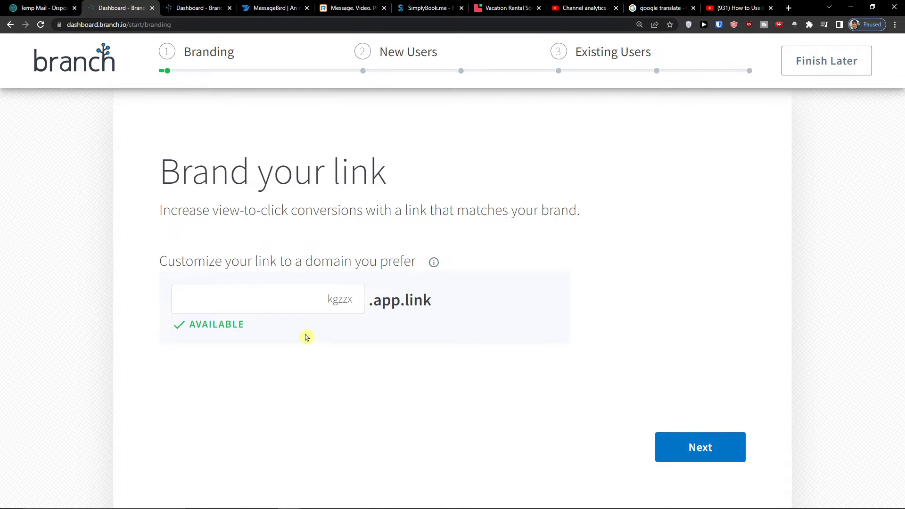
click(711, 456)
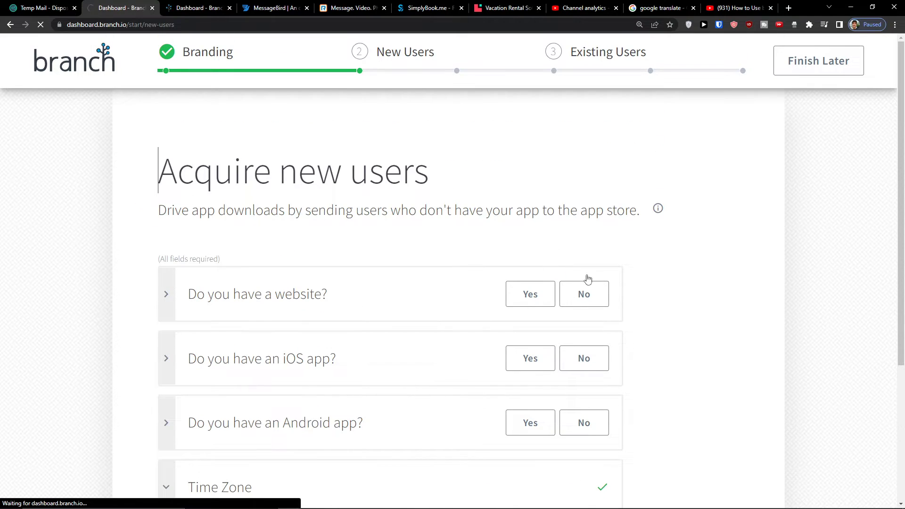
Answer No to having a website, iOS app and Android app, and begin the Android fallback link
click(575, 293)
scroll(424, 290, down, 2)
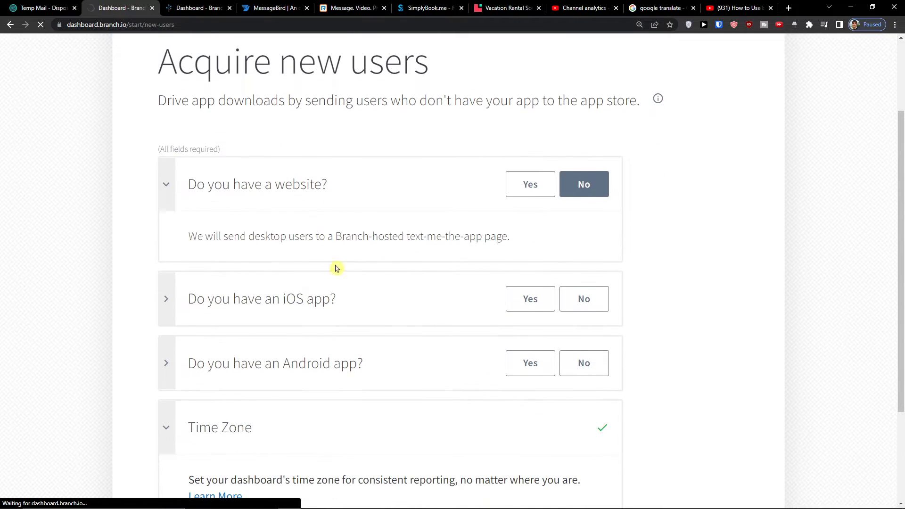
click(566, 308)
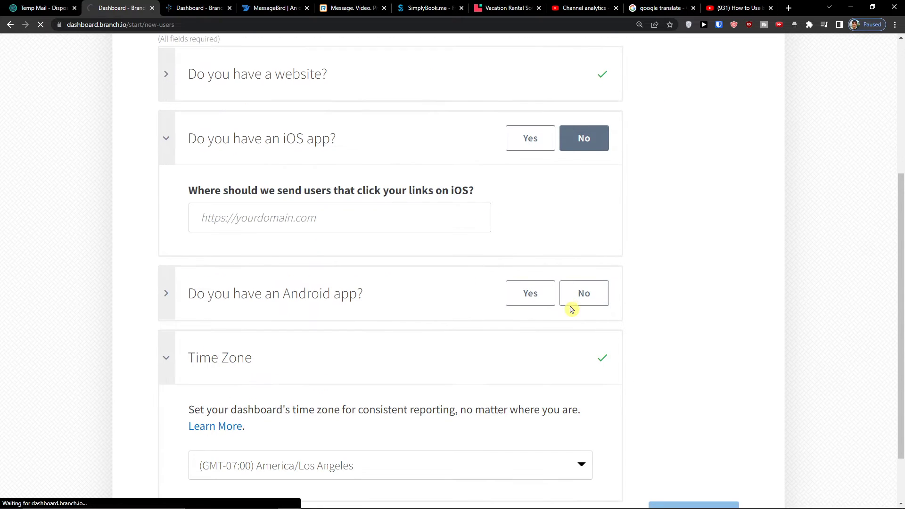
click(582, 303)
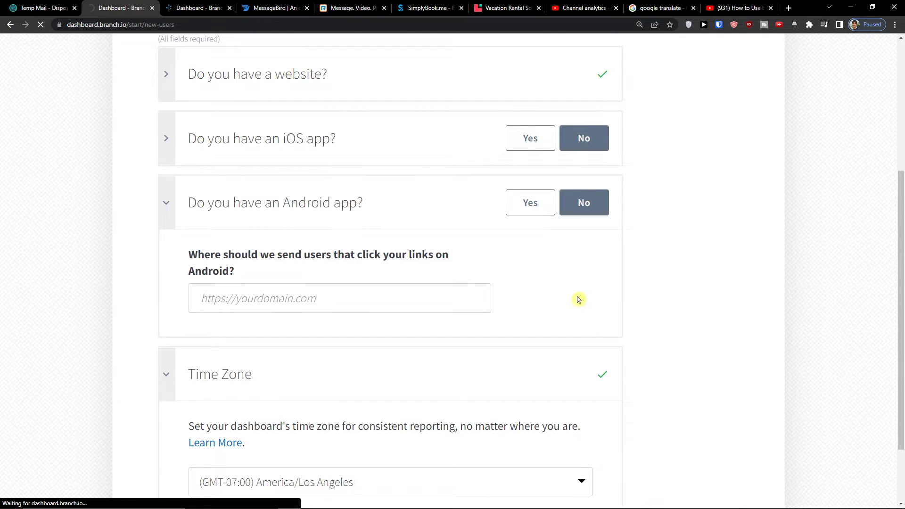
scroll(227, 158, up, 2)
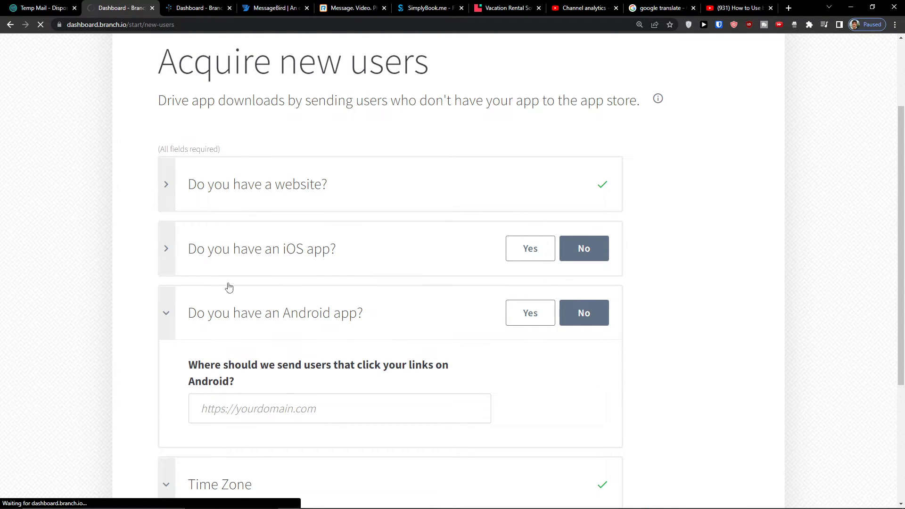
scroll(283, 186, down, 3)
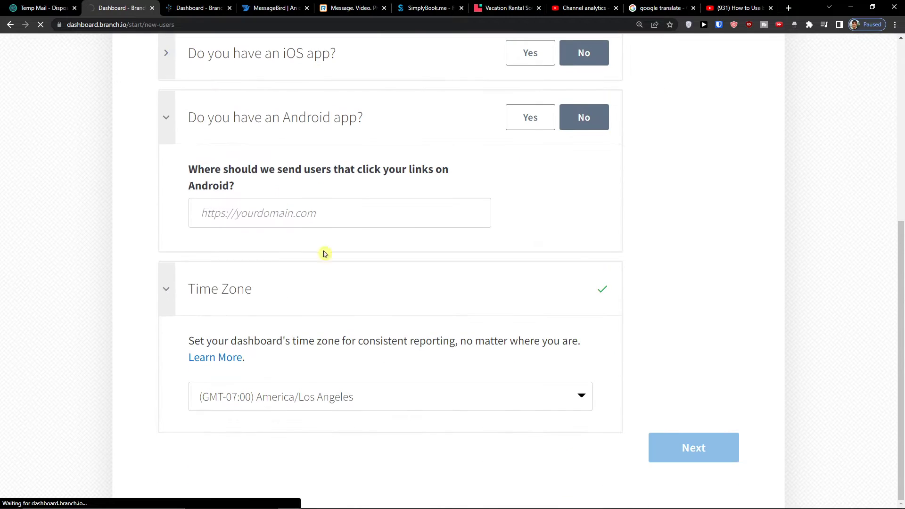
click(390, 208)
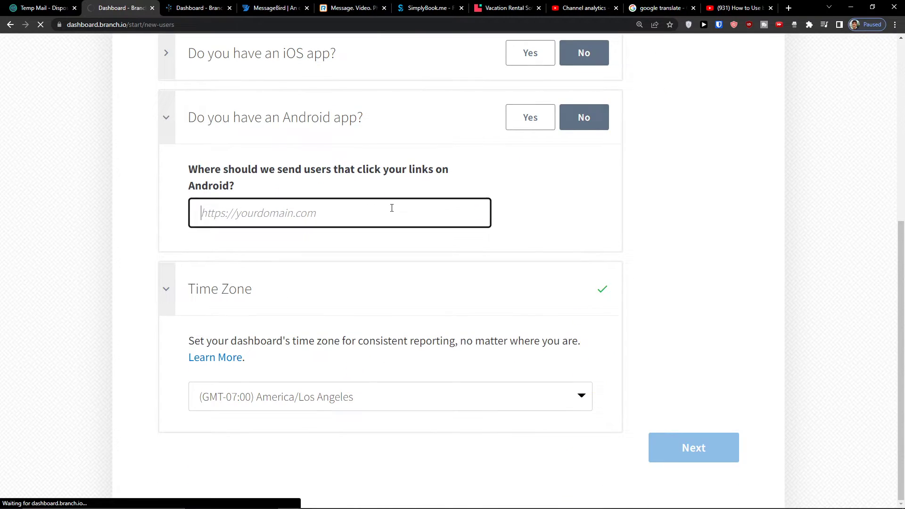
text(youtu)
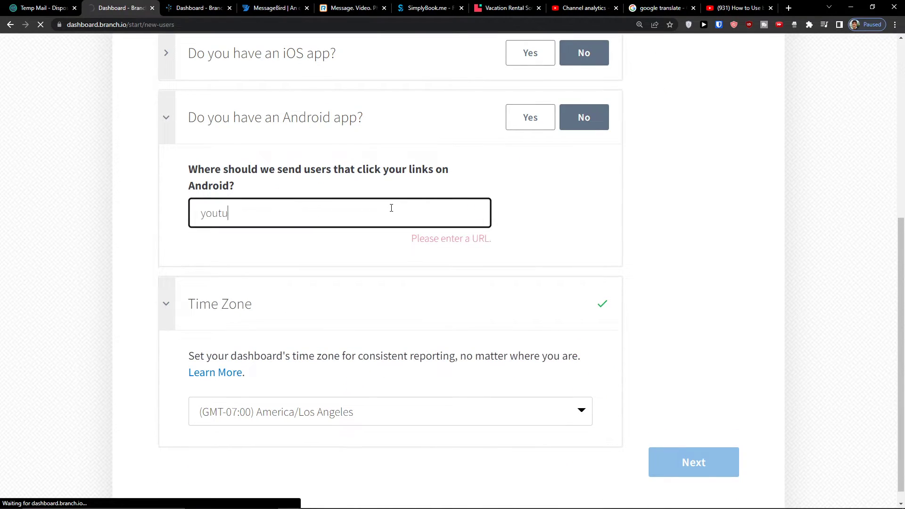
text(m)
key(ctrl+a)
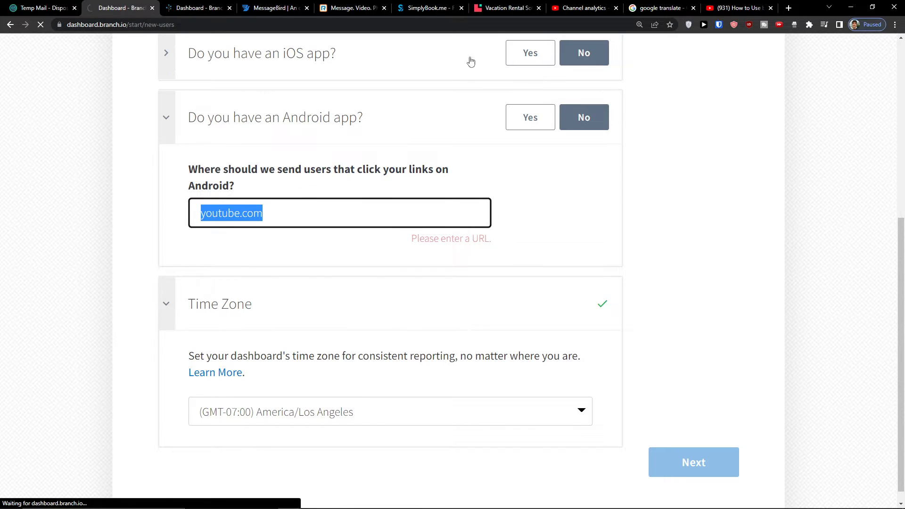
Enter iOS and Android destination addresses and attempt to submit the new-users form
click(470, 63)
click(329, 142)
text(www.youtu)
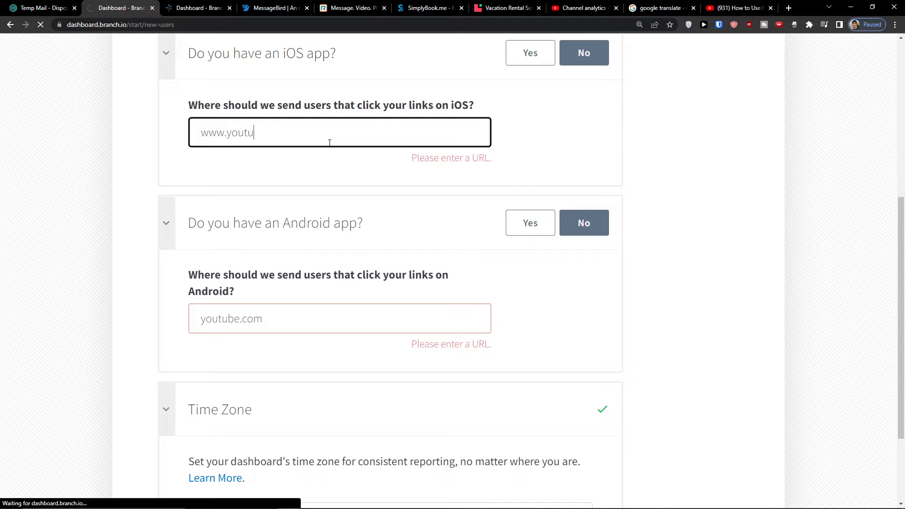
text(m)
key(ctrl+a)
key(ctrl+c)
click(309, 318)
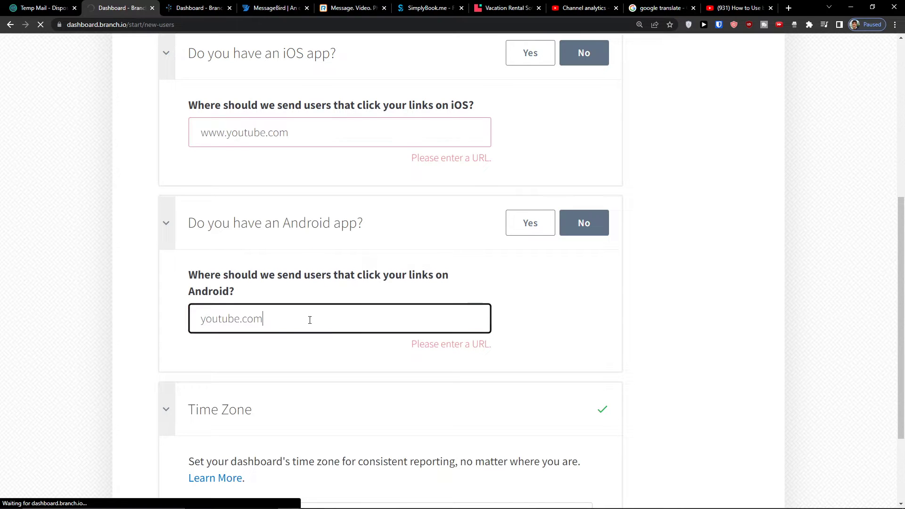
key(ctrl+a)
key(ctrl+v)
scroll(583, 401, down, 2)
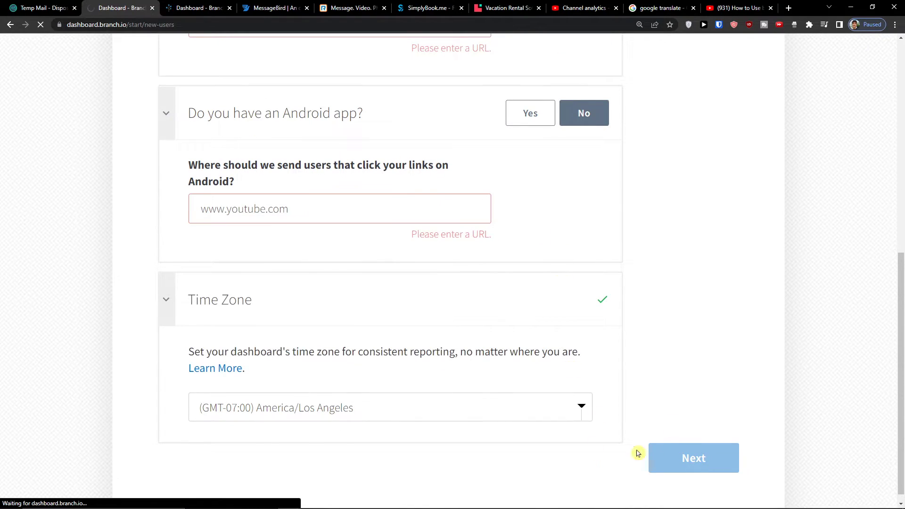
click(503, 414)
click(440, 418)
scroll(618, 359, up, 5)
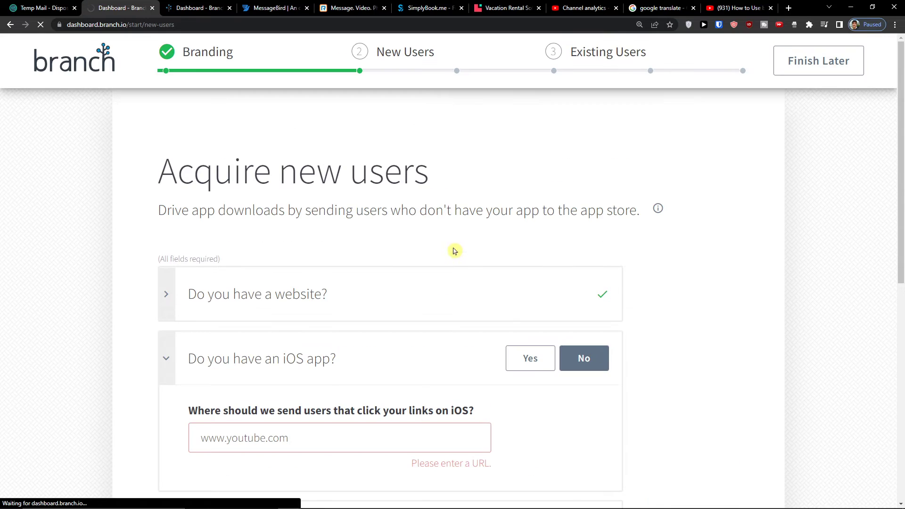
Re-answer No to the website question and select the iOS destination address text for replacement
click(449, 287)
click(575, 294)
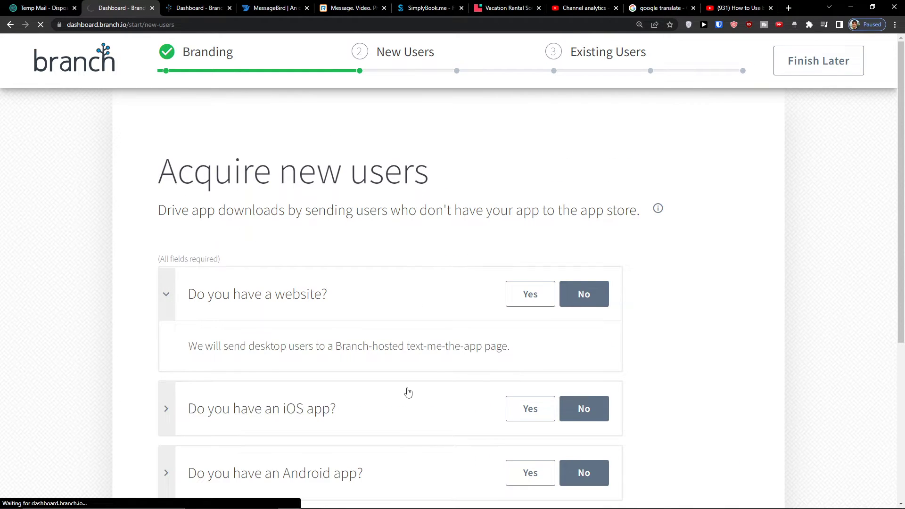
scroll(541, 335, down, 2)
scroll(546, 313, down, 2)
scroll(731, 462, up, 4)
click(466, 402)
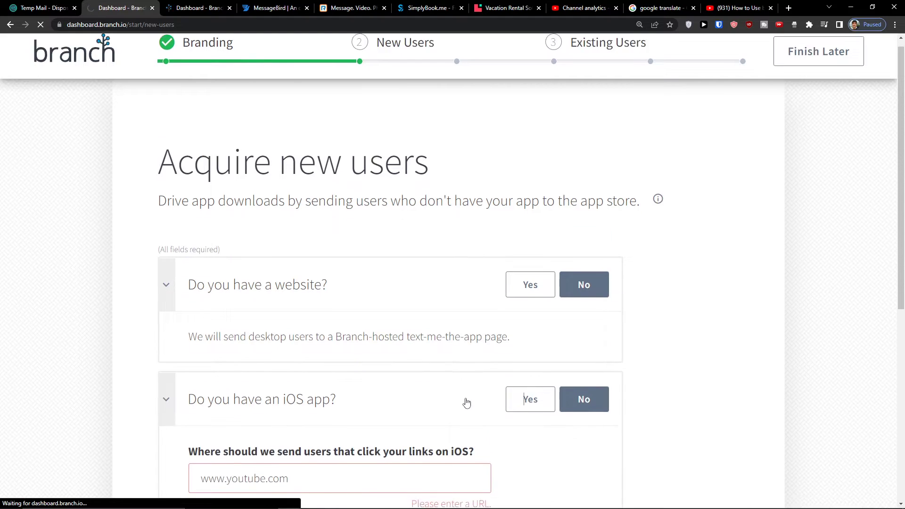
scroll(464, 402, down, 4)
click(363, 276)
key(ctrl+shift+Left)
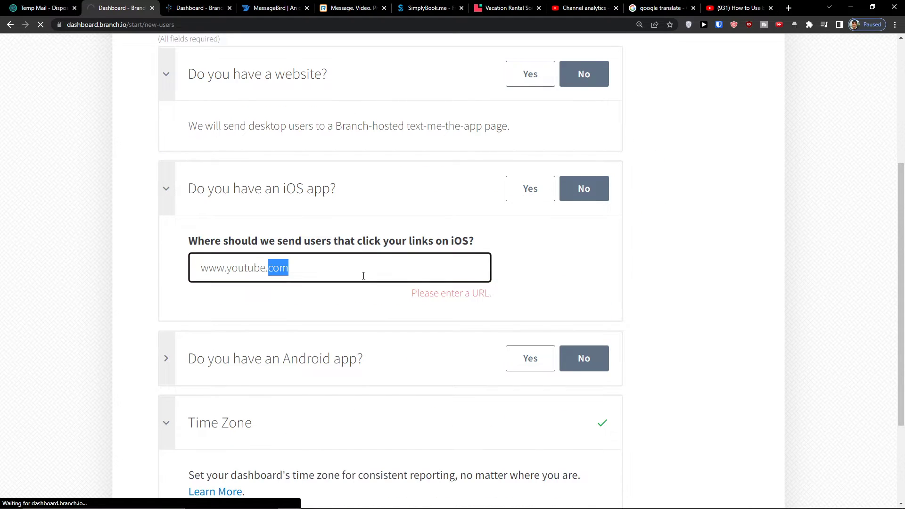
key(ctrl+shift+Left)
key(ctrl+shift+Left)
click(786, 10)
drag(735, 8, 4, 249)
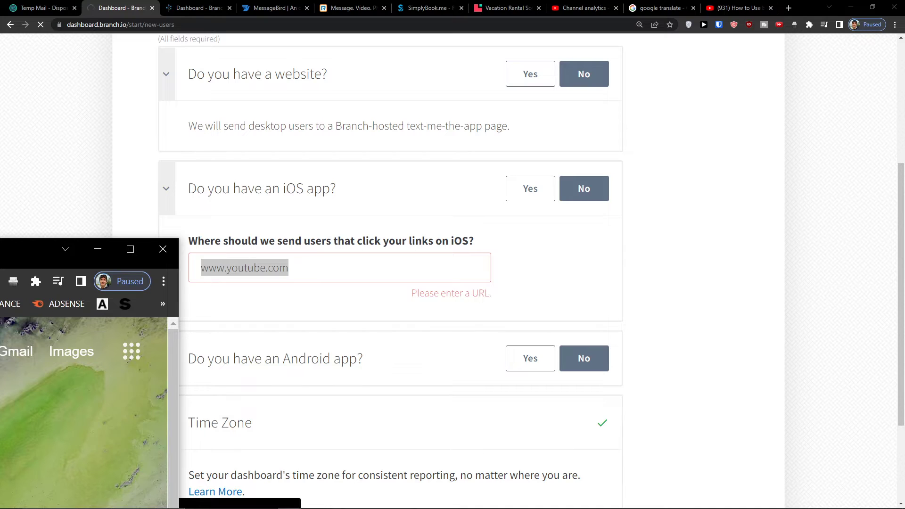
key(ctrl+w)
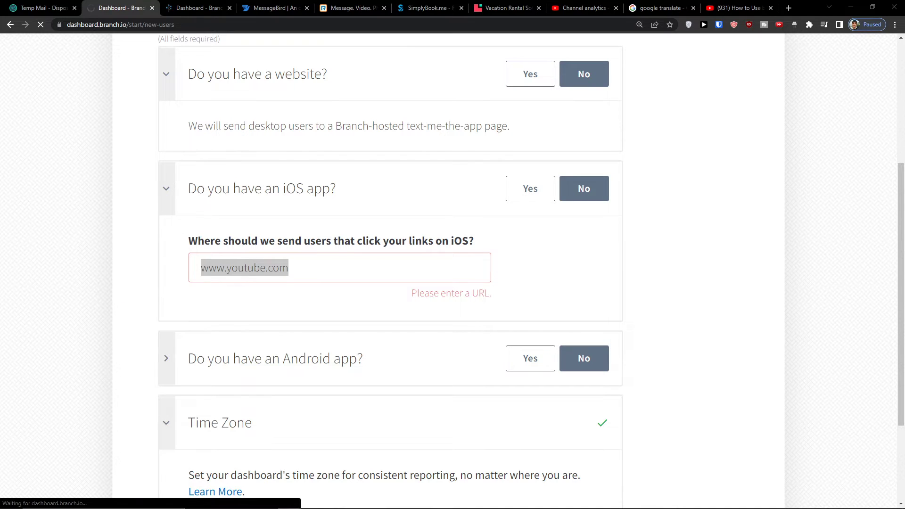
text(https://mastichaterapia.sk/)
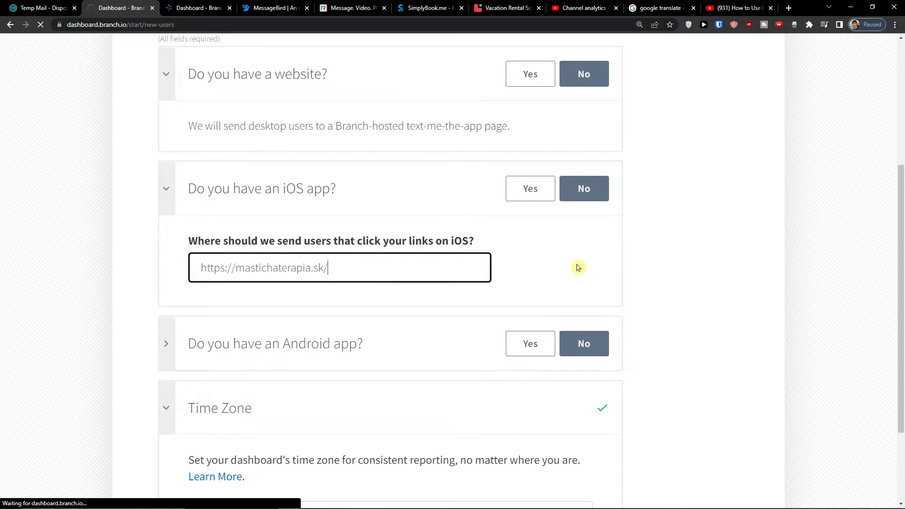
click(576, 265)
scroll(575, 264, down, 2)
Paste the same address for Android, answer No to an Android app, and dismiss the accidental Save As dialog
click(403, 247)
click(331, 308)
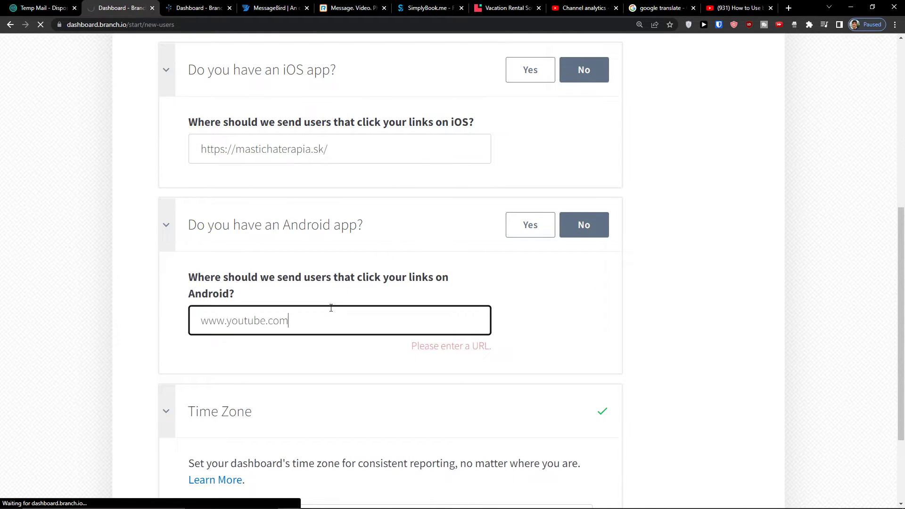
text(https://mastichaterapia.sk/)
scroll(664, 391, down, 2)
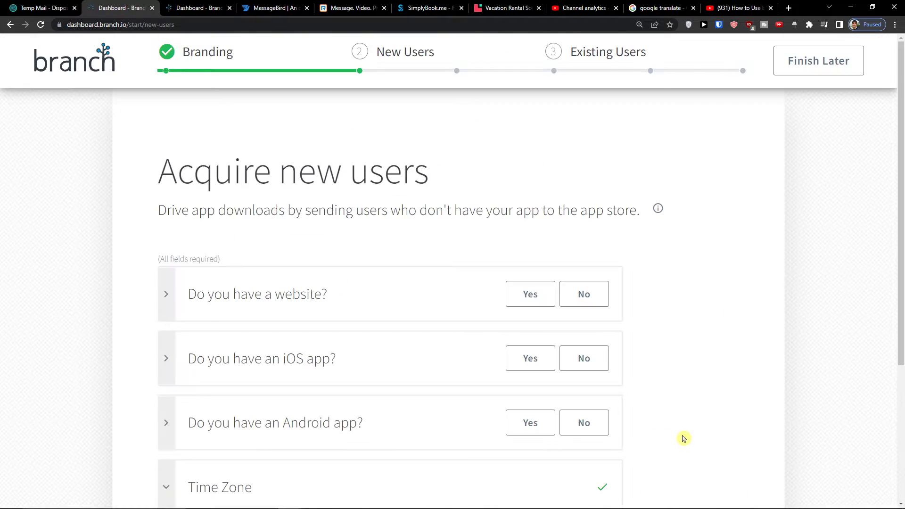
click(442, 244)
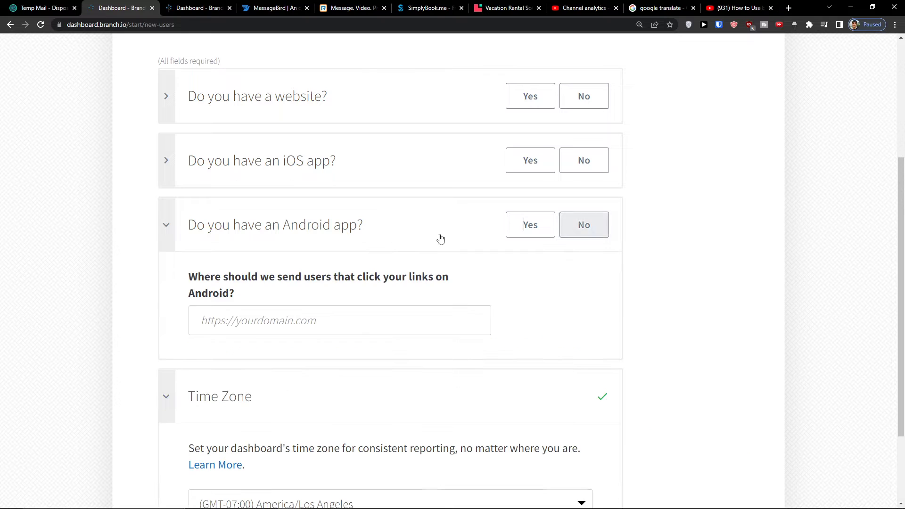
click(358, 325)
key(ctrl+s)
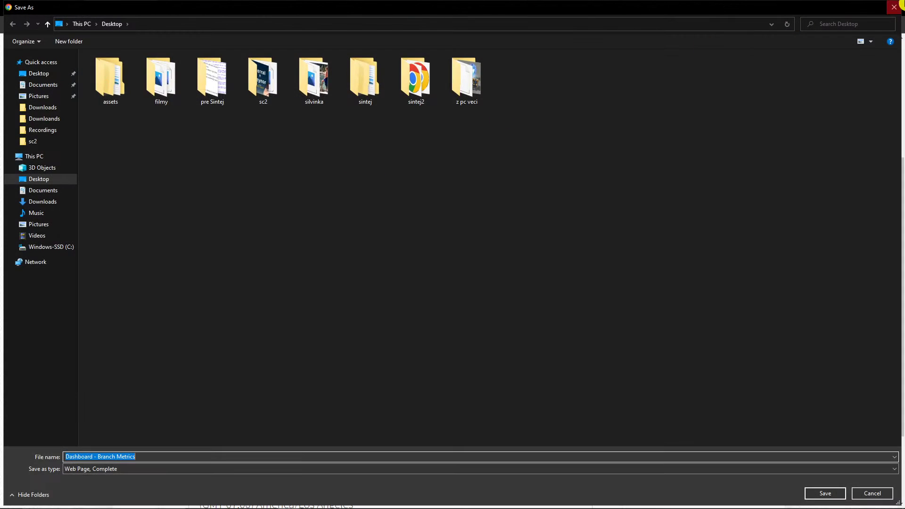
key(Escape)
text(https://mastichaterapia.sk/)
click(358, 186)
key(Tab)
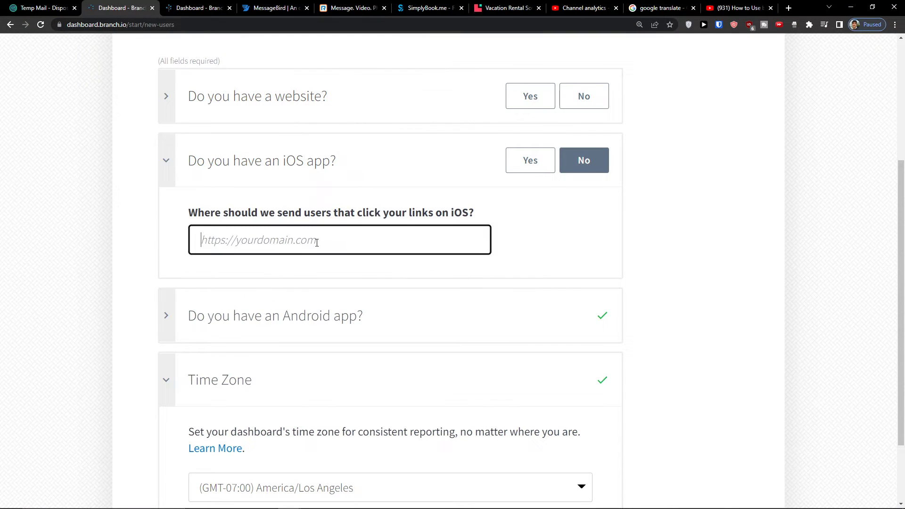
text(https://mastichaterapia.sk/)
click(741, 237)
scroll(711, 273, down, 1)
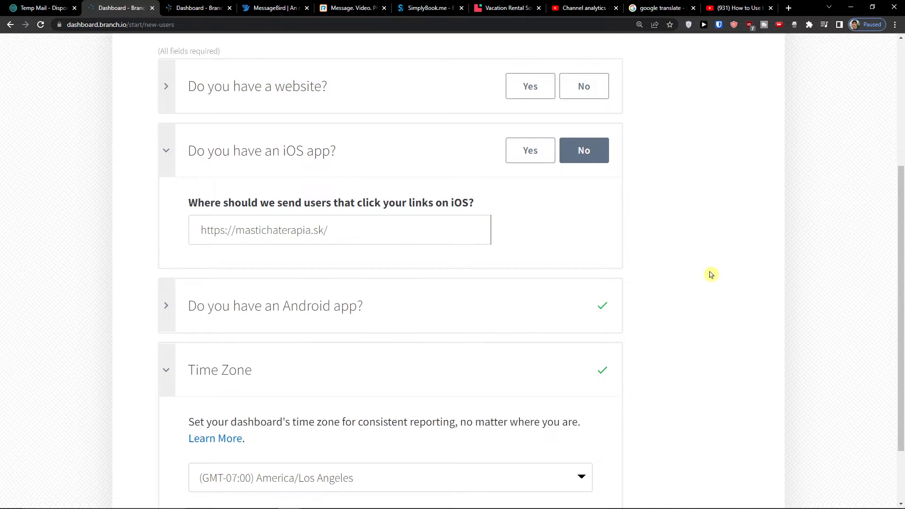
click(430, 235)
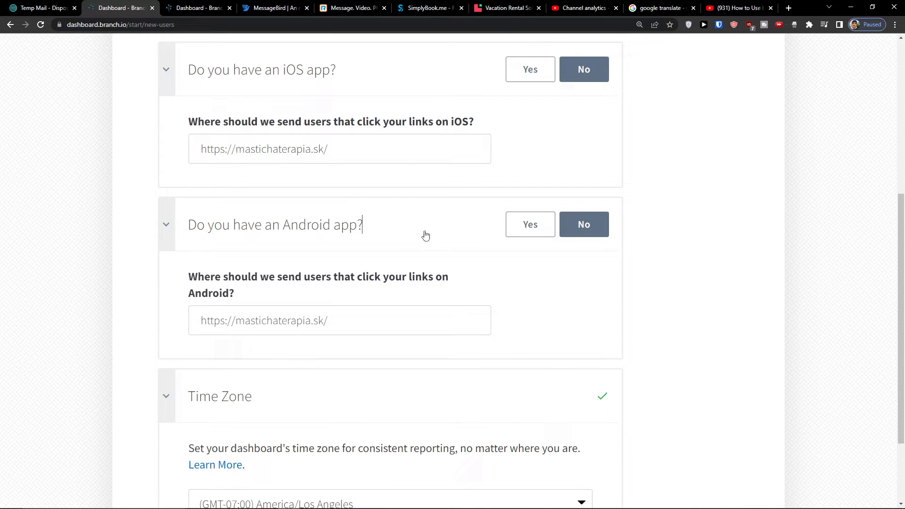
click(346, 329)
scroll(418, 236, up, 1)
click(410, 210)
click(591, 224)
scroll(706, 290, down, 2)
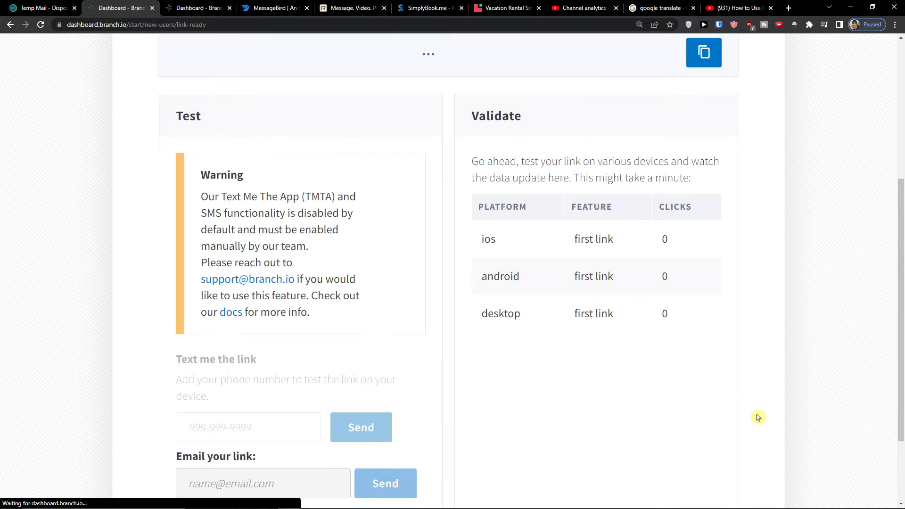
scroll(575, 403, up, 3)
scroll(353, 427, down, 2)
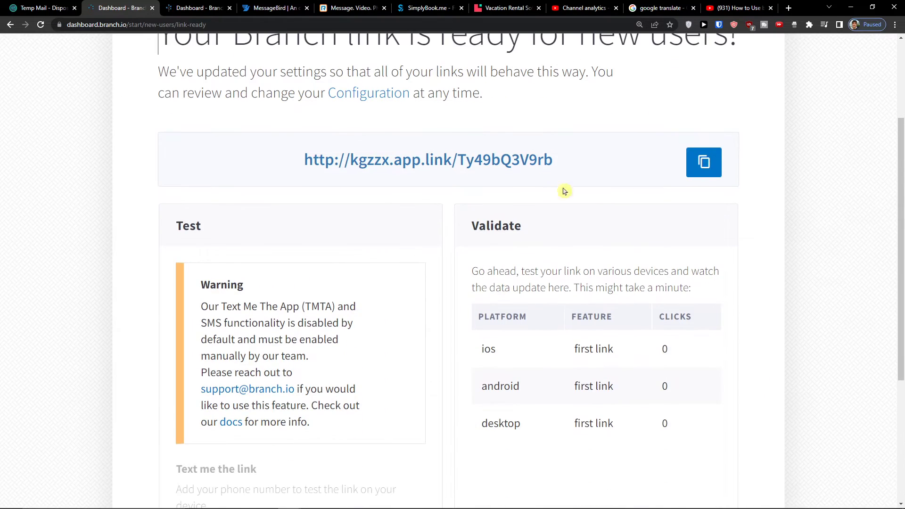
scroll(615, 197, up, 2)
click(697, 264)
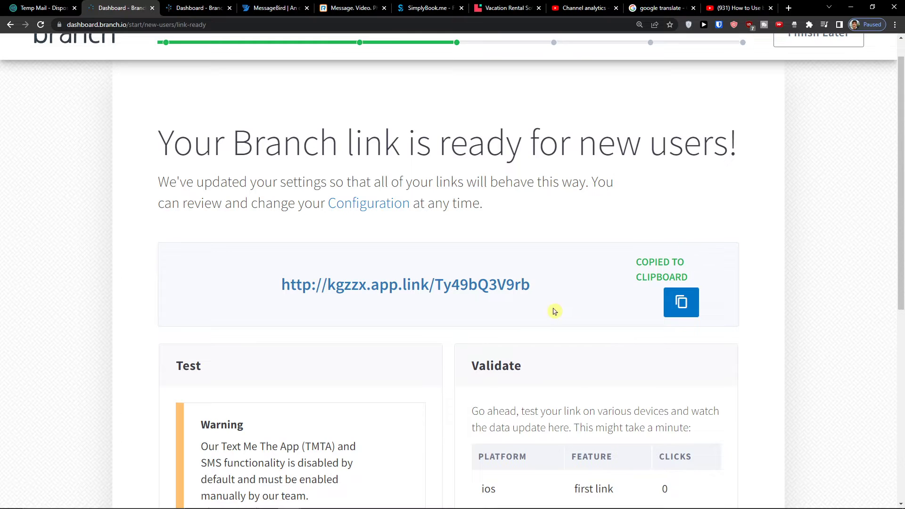
scroll(555, 311, down, 2)
scroll(542, 317, down, 2)
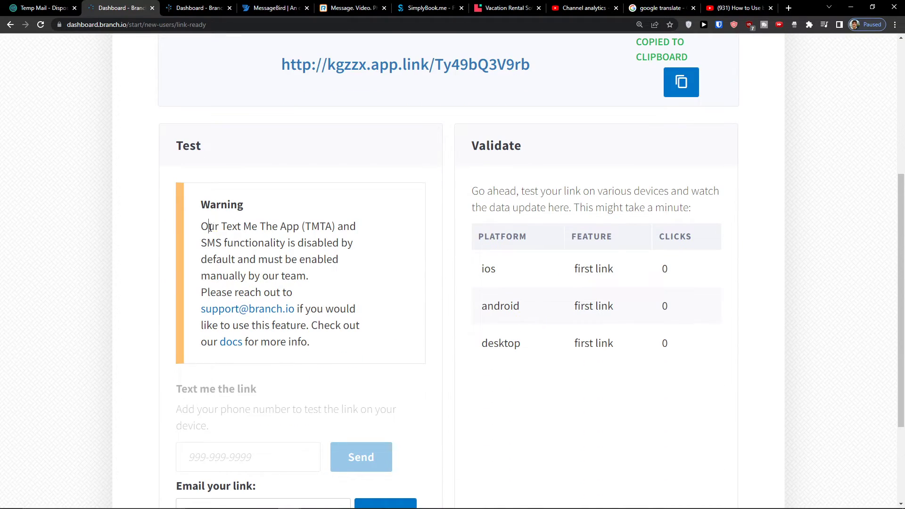
mouse_move(210, 226)
mouse_down()
mouse_move(329, 244)
mouse_move(335, 263)
mouse_up()
scroll(338, 263, down, 2)
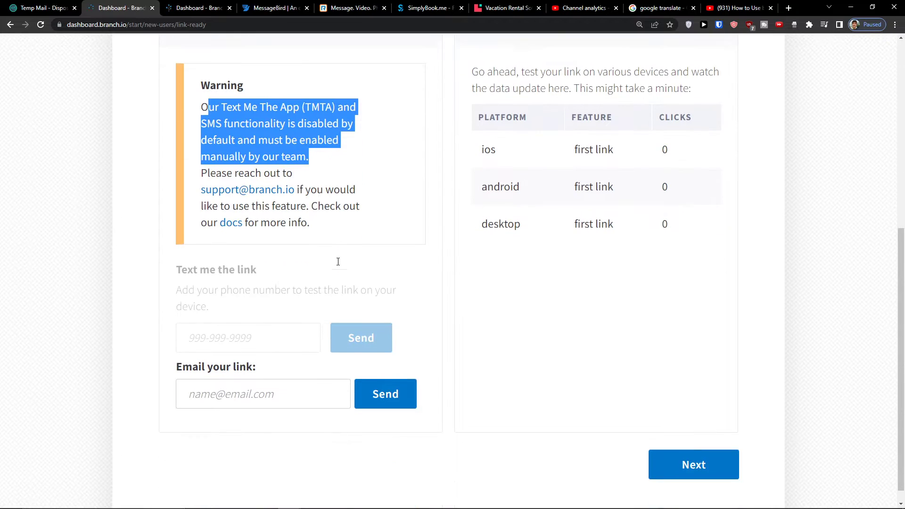
click(287, 382)
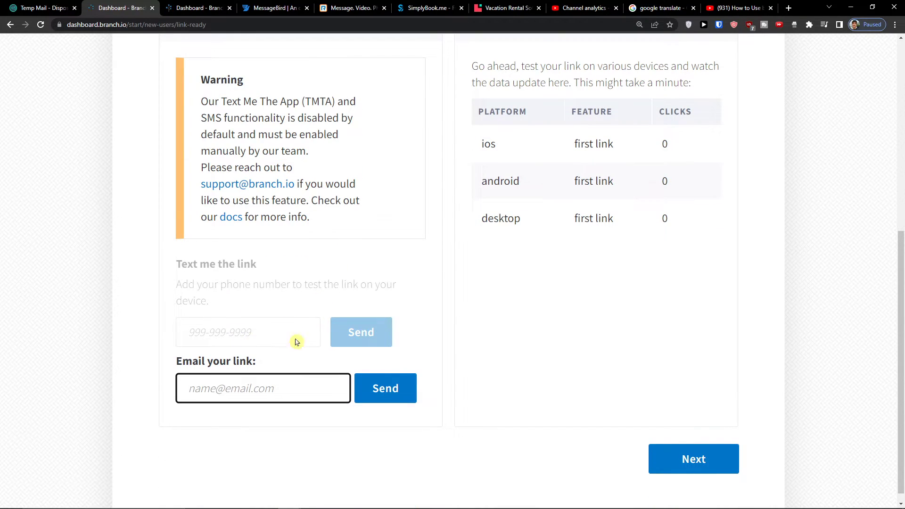
scroll(646, 329, up, 2)
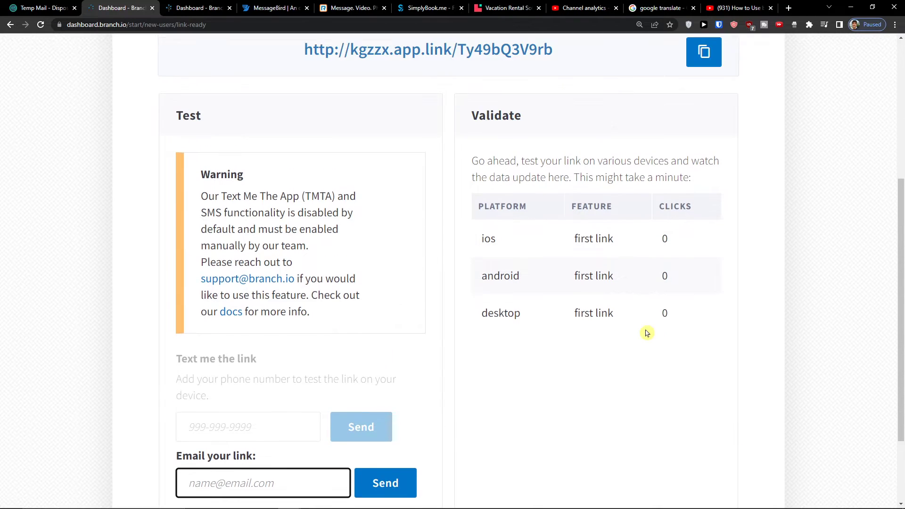
scroll(643, 344, down, 2)
click(689, 458)
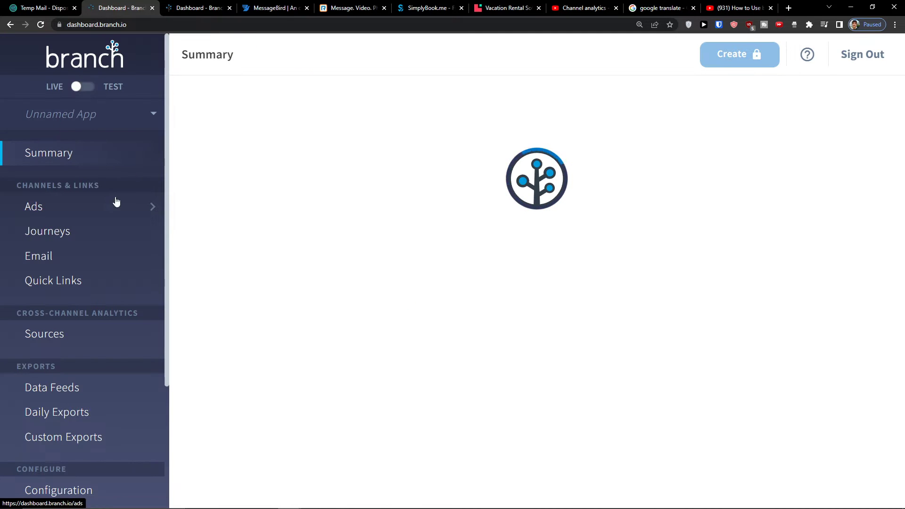
scroll(388, 289, down, 3)
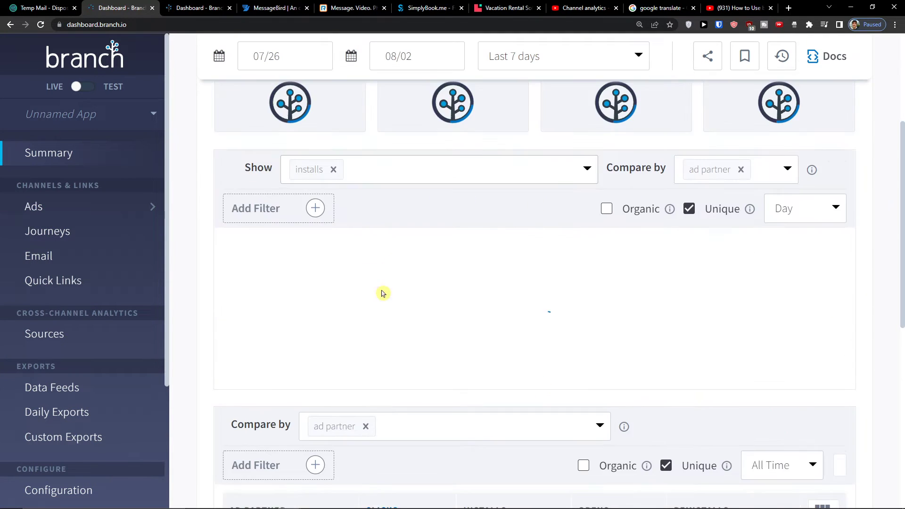
Zoom the dashboard out and test the copied Branch link in a new tab, then close it
key(ctrl+minus)
key(ctrl+minus)
scroll(414, 299, up, 3)
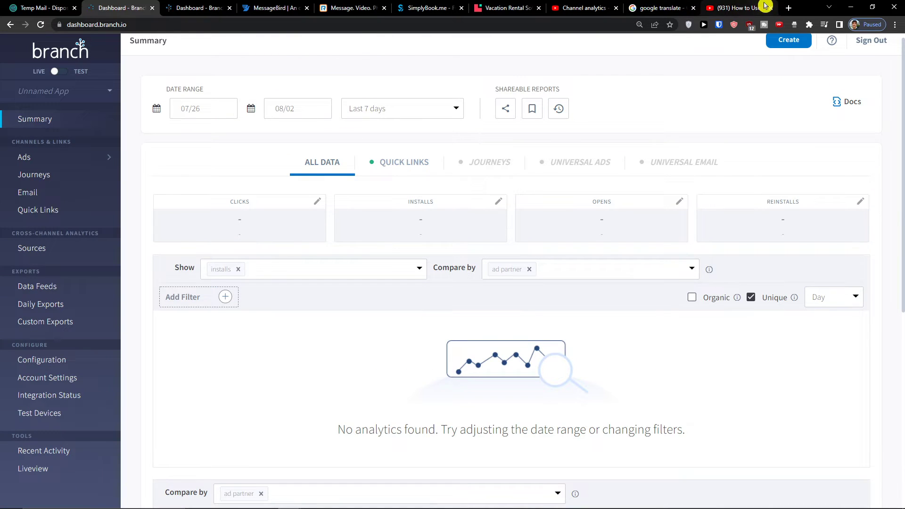
click(786, 7)
key(ctrl+v)
key(Return)
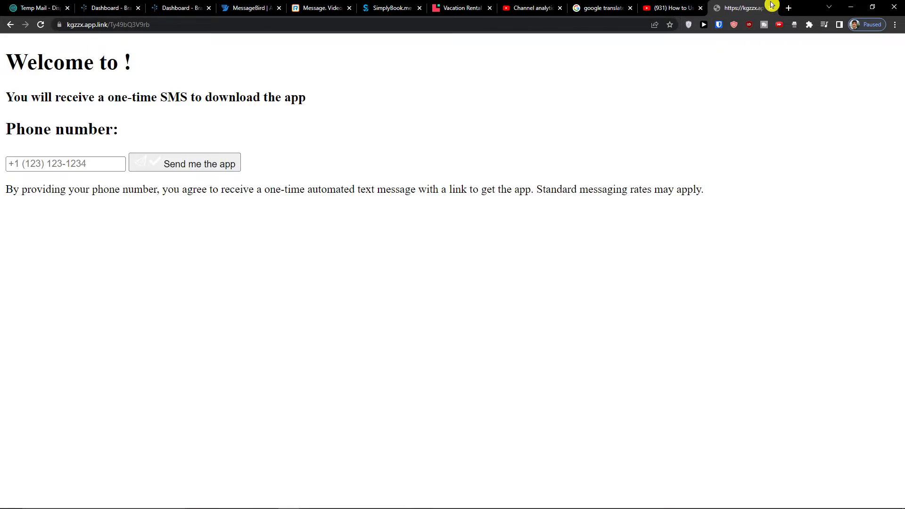
drag(769, 6, 185, 4)
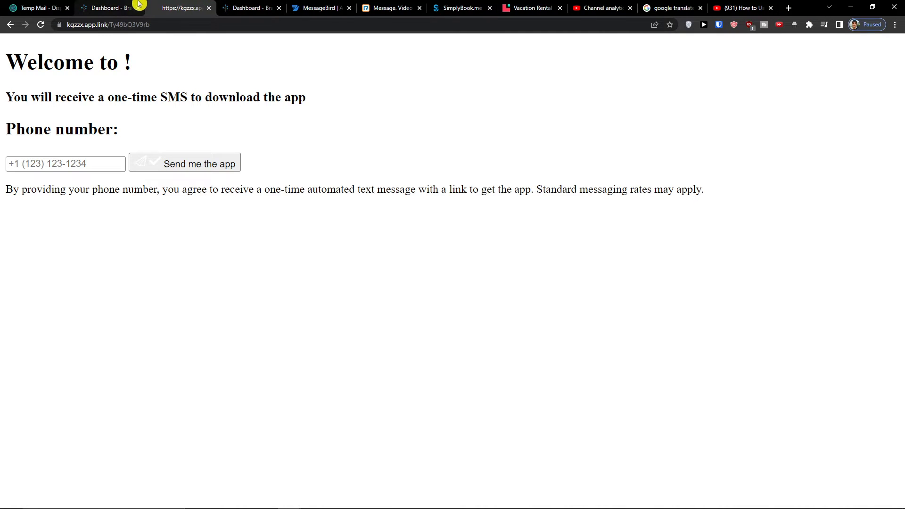
click(135, 6)
click(207, 7)
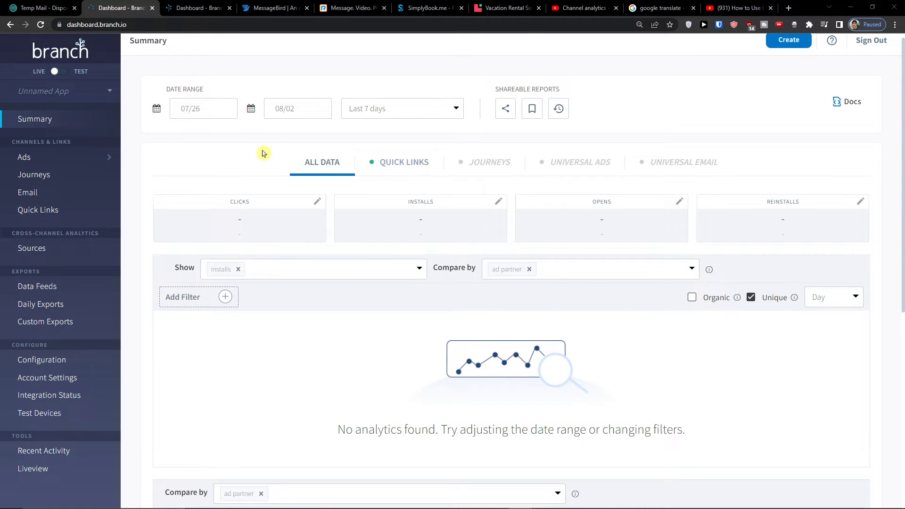
View Quick Links then All Data analytics, switch the dashboard to TEST data and show the Create options
click(415, 174)
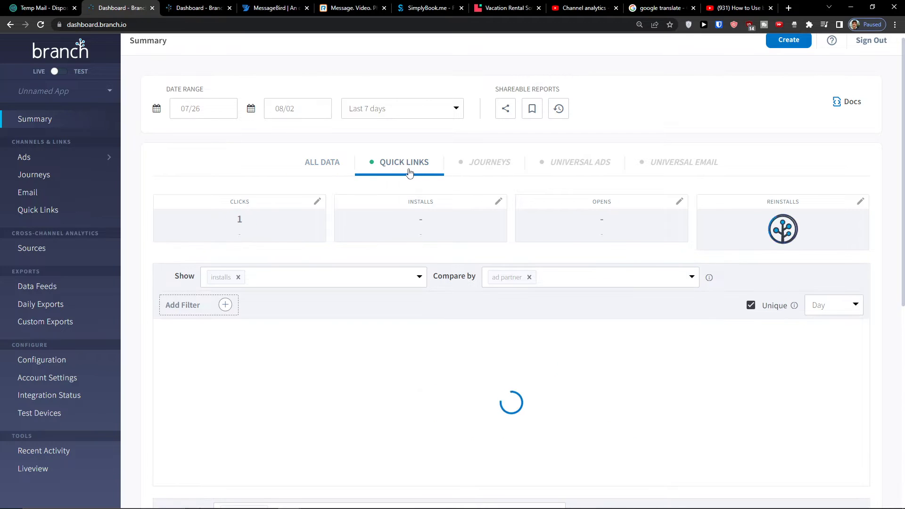
click(337, 173)
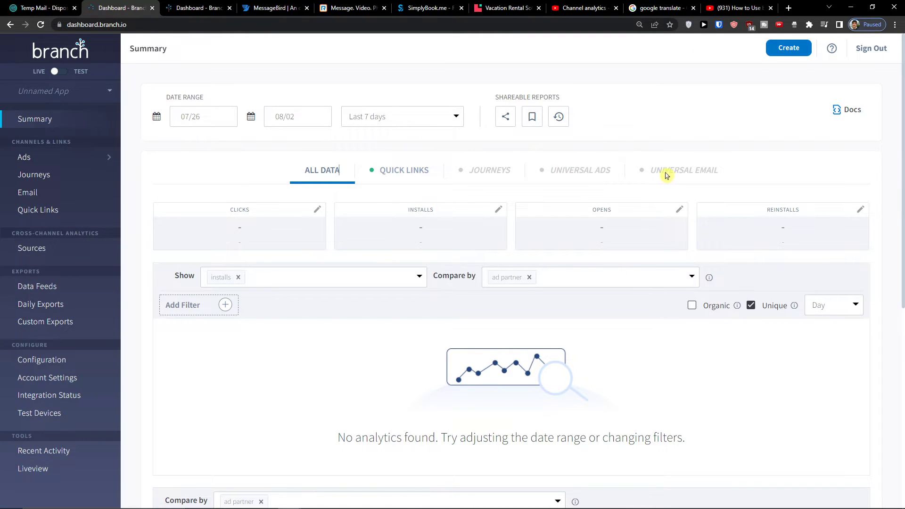
click(62, 73)
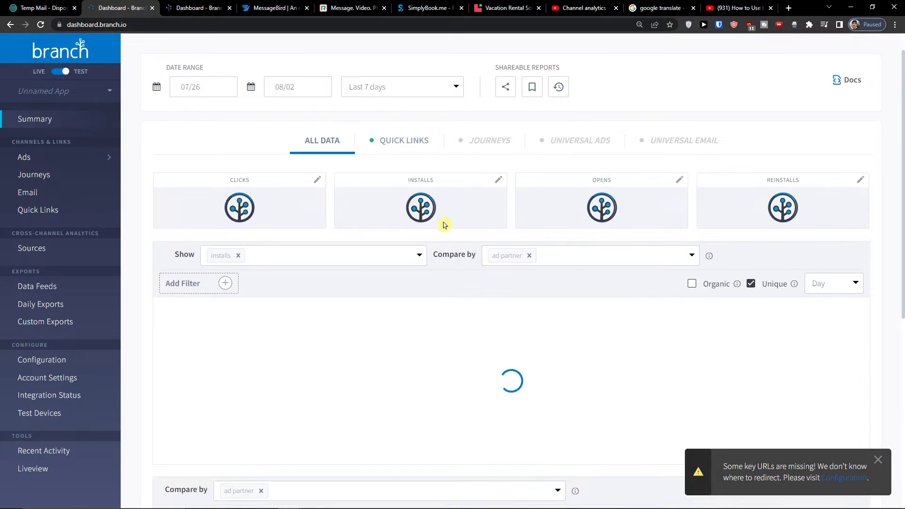
scroll(444, 226, up, 1)
click(786, 51)
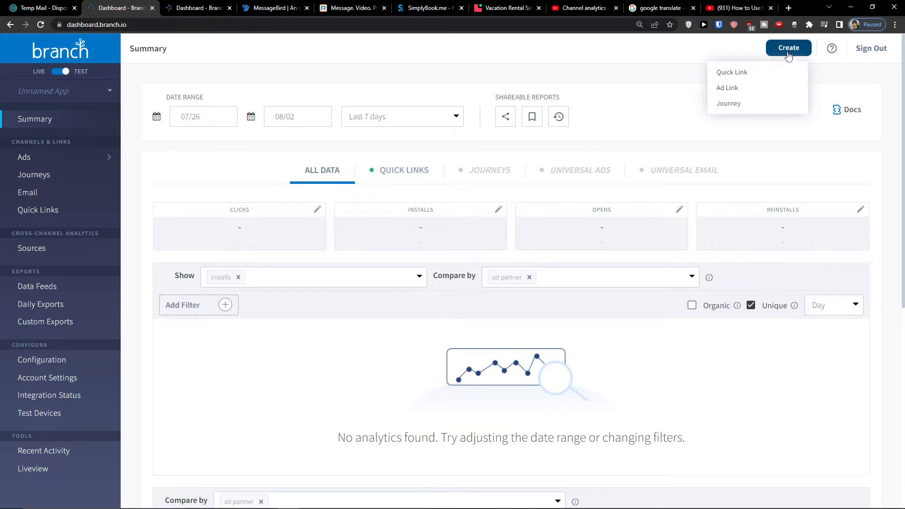
Open the Universal Ads section, view its Get Started signup prompt and dismiss it
click(821, 74)
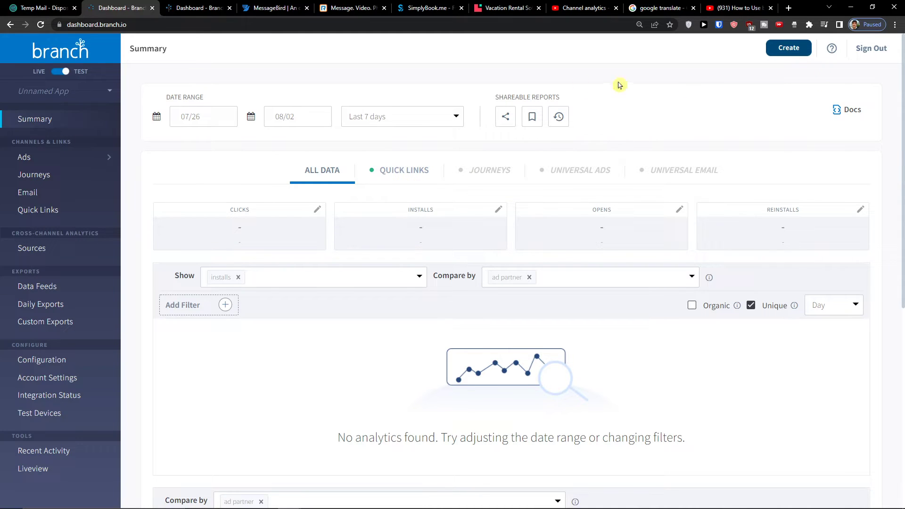
click(62, 162)
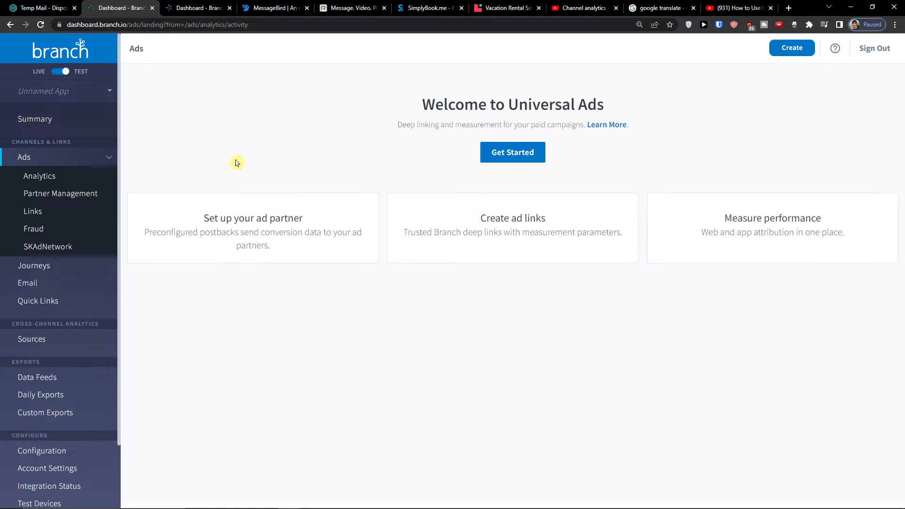
click(512, 160)
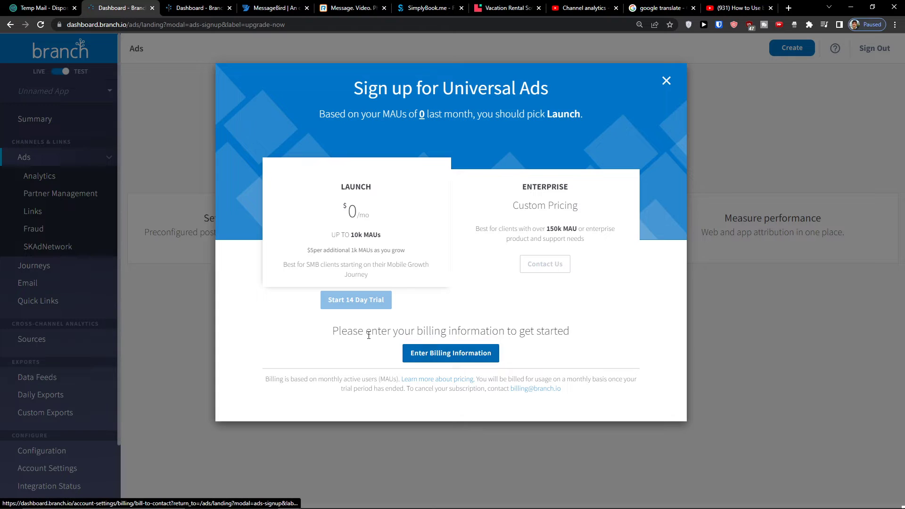
drag(369, 335, 540, 332)
click(666, 80)
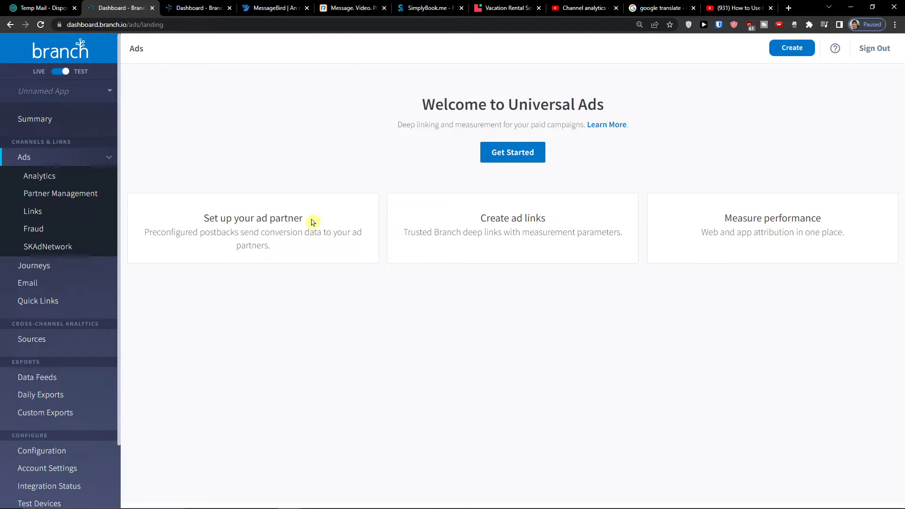
Browse ads analytics and partner management, reading the ad links and performance descriptions
click(52, 180)
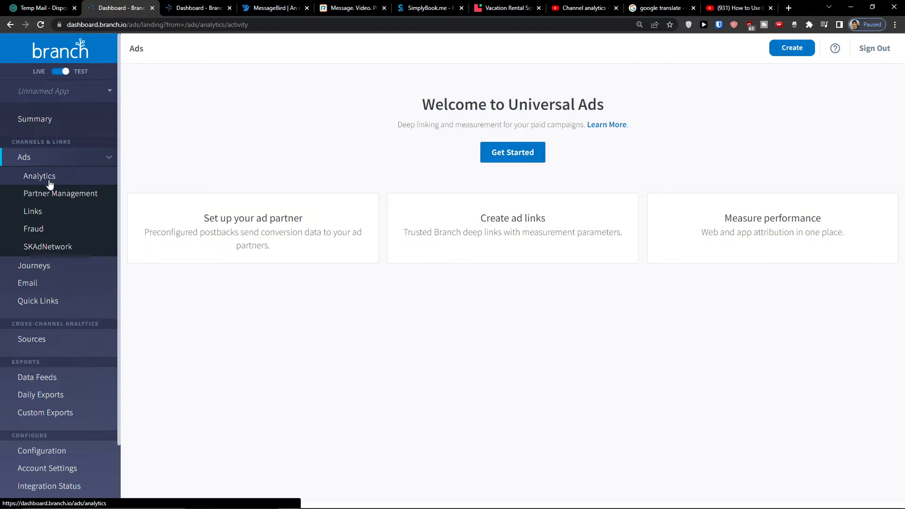
click(41, 194)
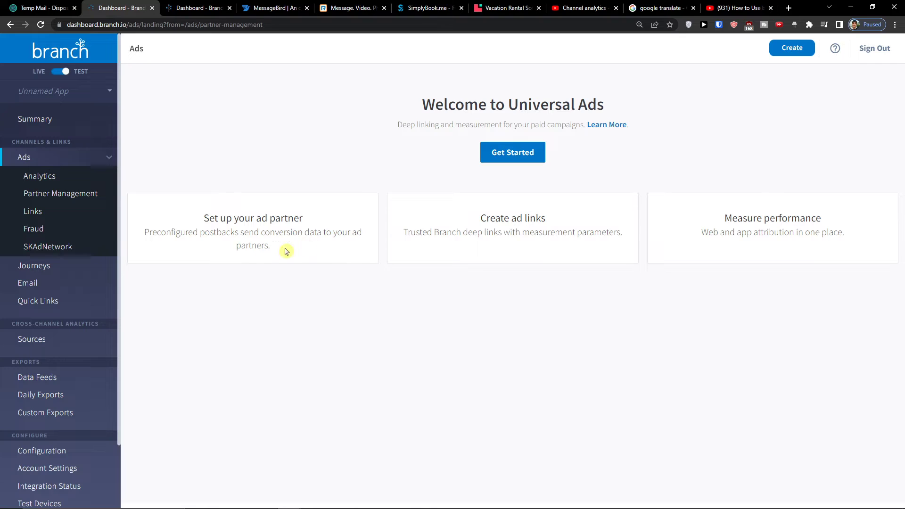
drag(423, 235, 611, 233)
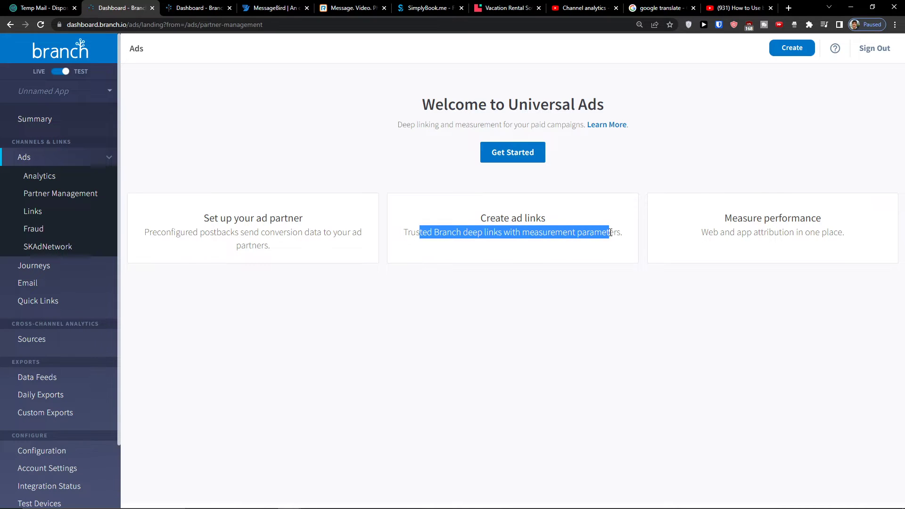
drag(697, 236, 870, 236)
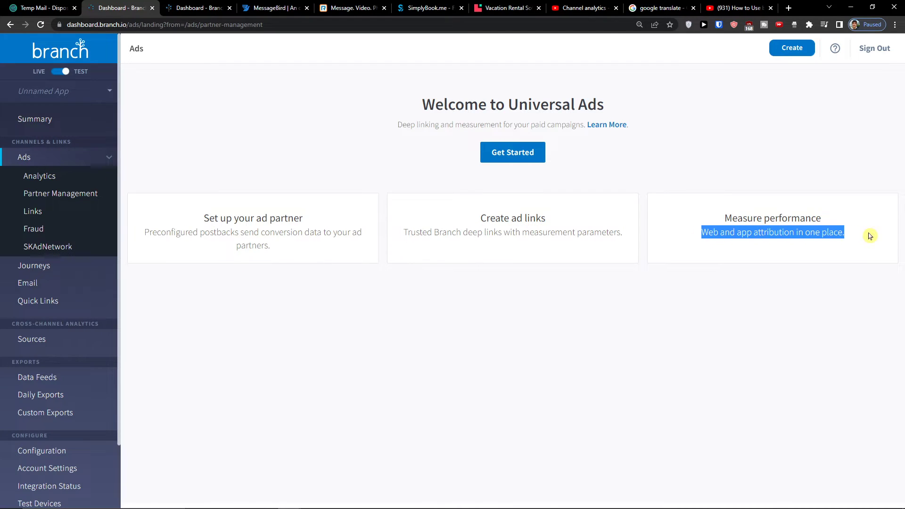
click(836, 216)
Try creating an ad link, switch the dashboard back to LIVE data, and dismiss the Ads signup prompt again
click(788, 51)
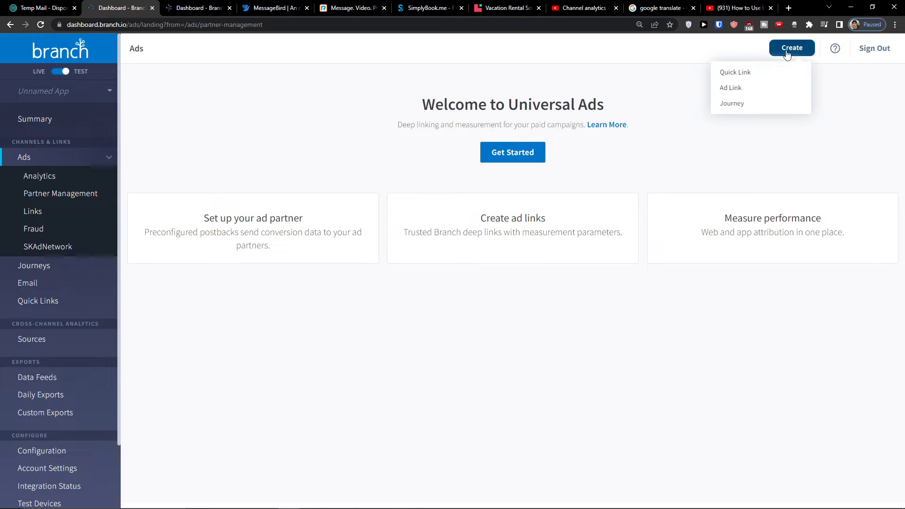
click(755, 93)
click(609, 219)
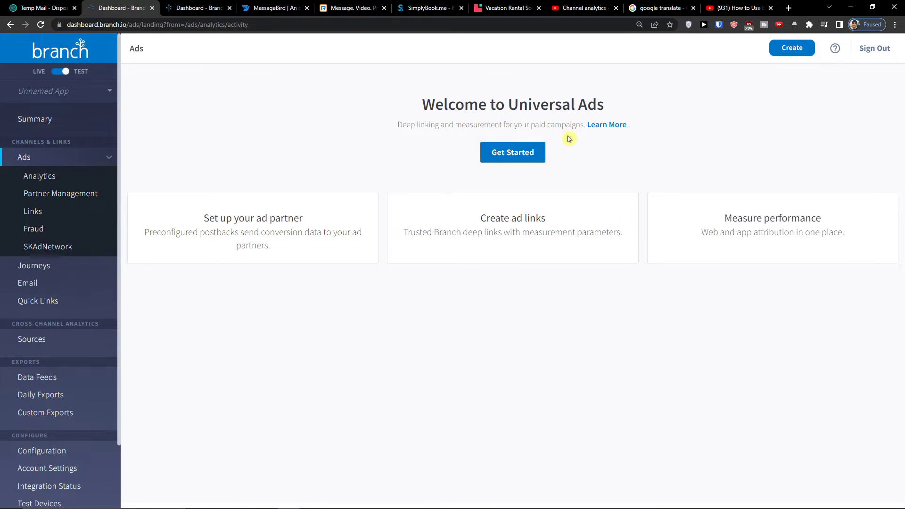
click(54, 77)
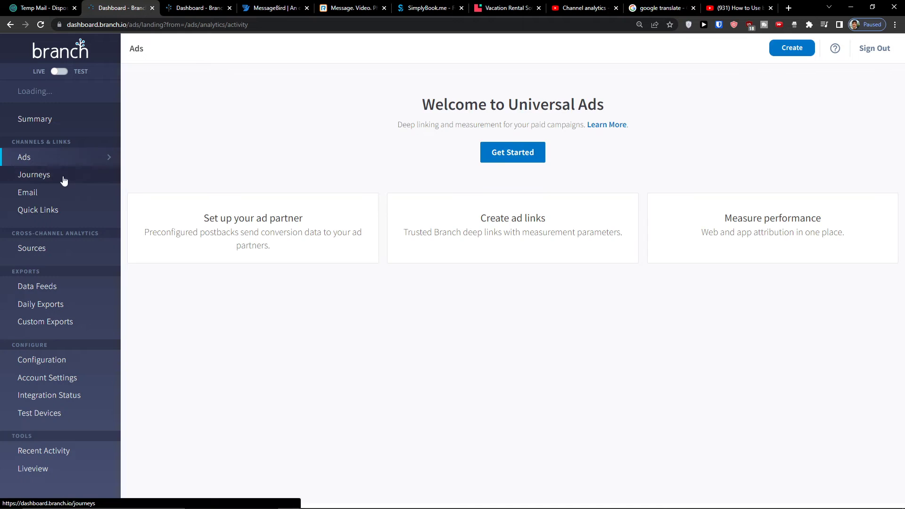
click(503, 157)
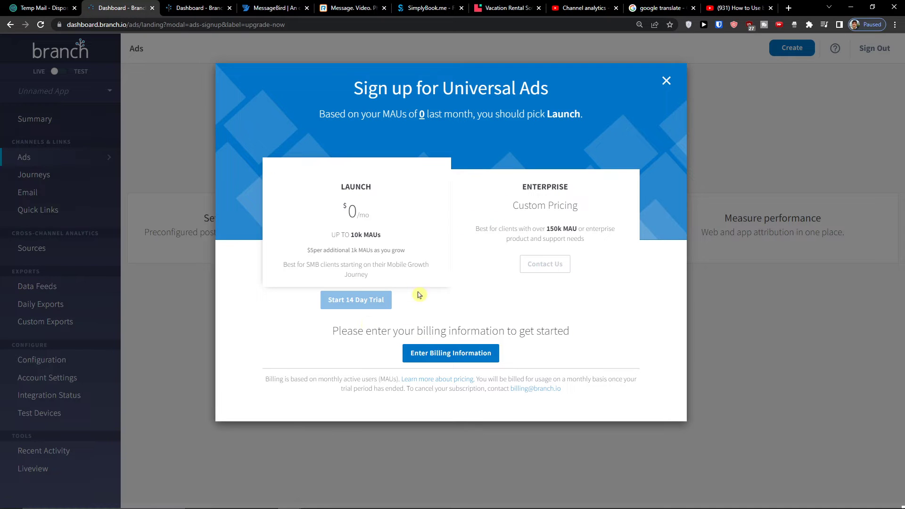
click(666, 81)
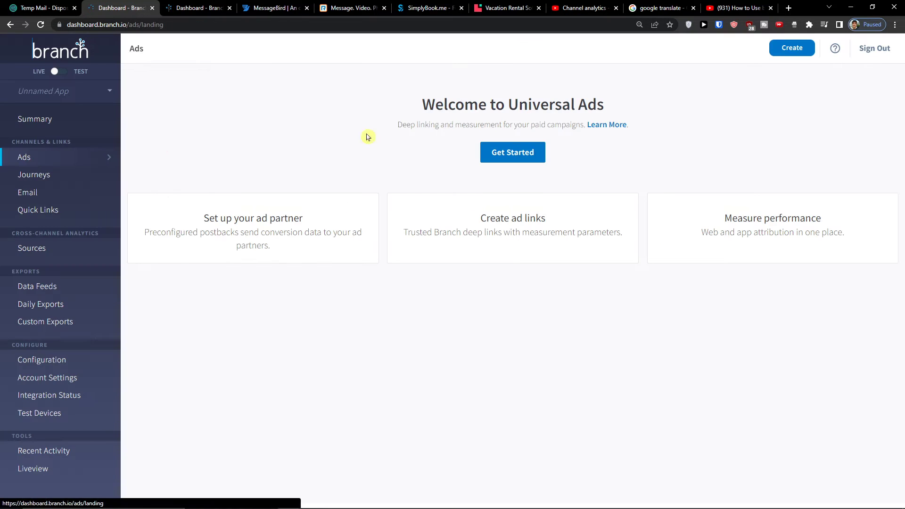
Open the Journeys section, view its Get Started signup prompt and dismiss it
click(89, 175)
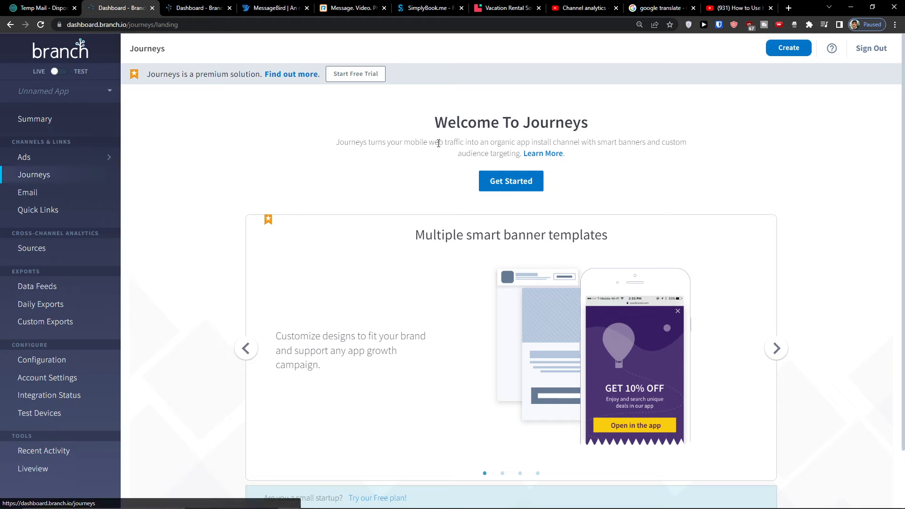
click(501, 181)
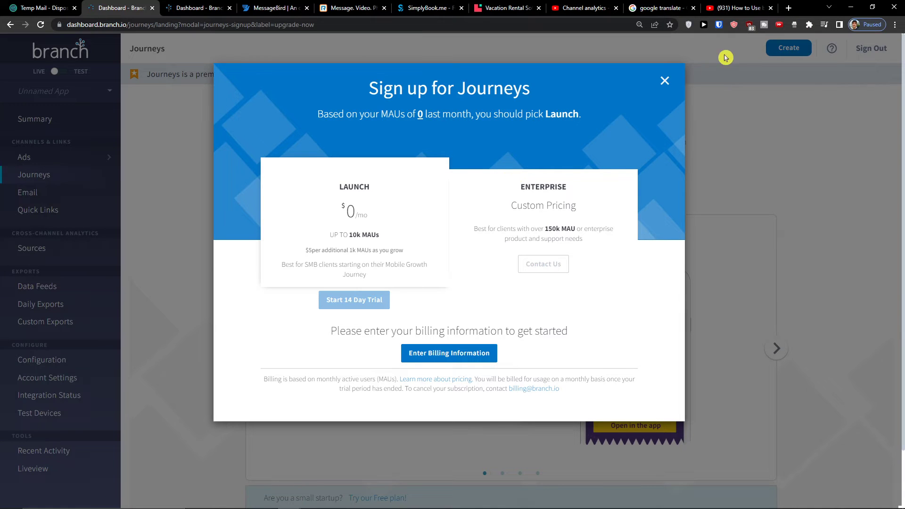
click(665, 80)
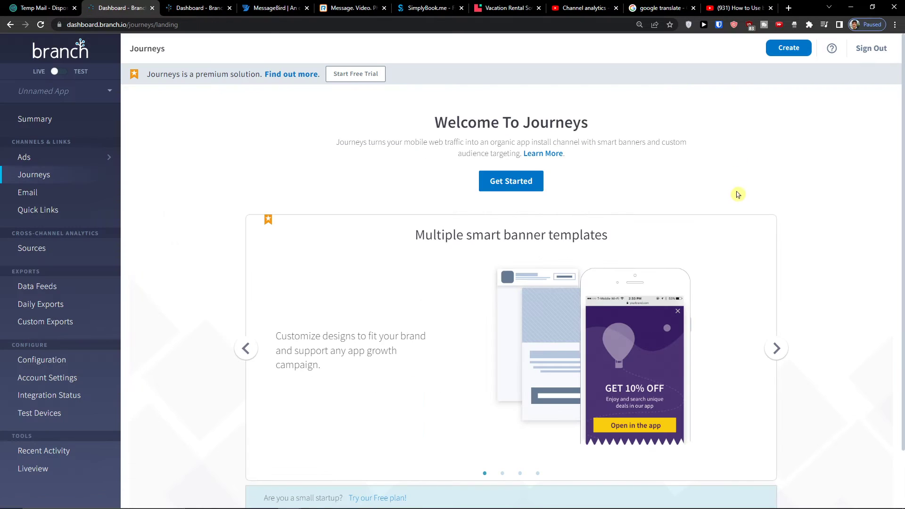
scroll(735, 205, down, 1)
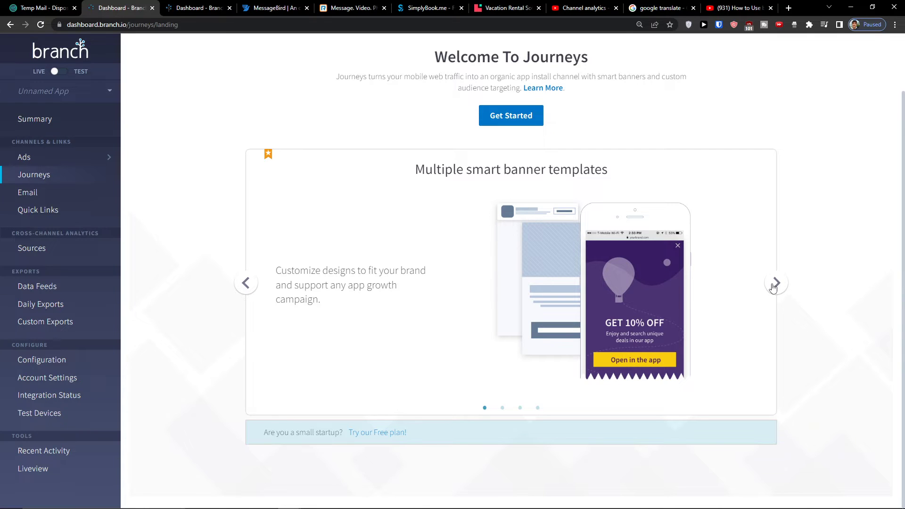
Browse the Journeys feature slides through A/B testing and proceed to the billing information form
click(775, 283)
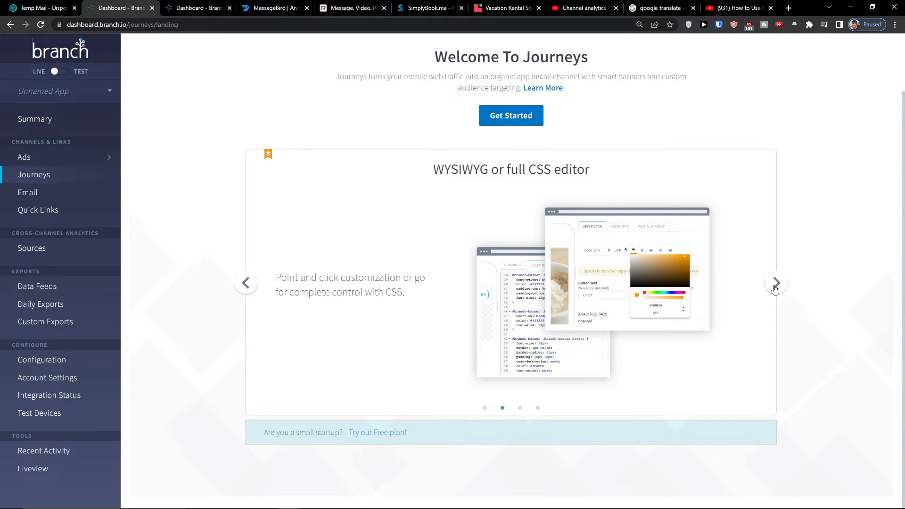
click(775, 283)
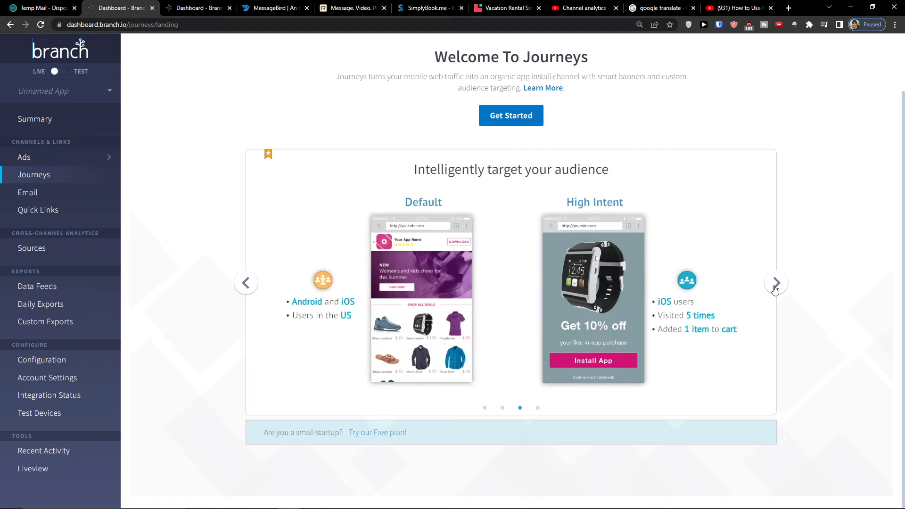
click(775, 283)
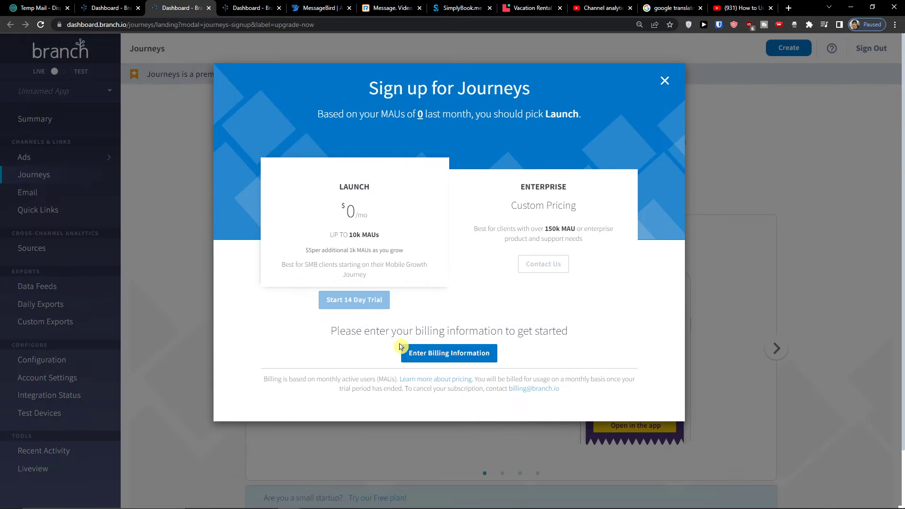
click(405, 351)
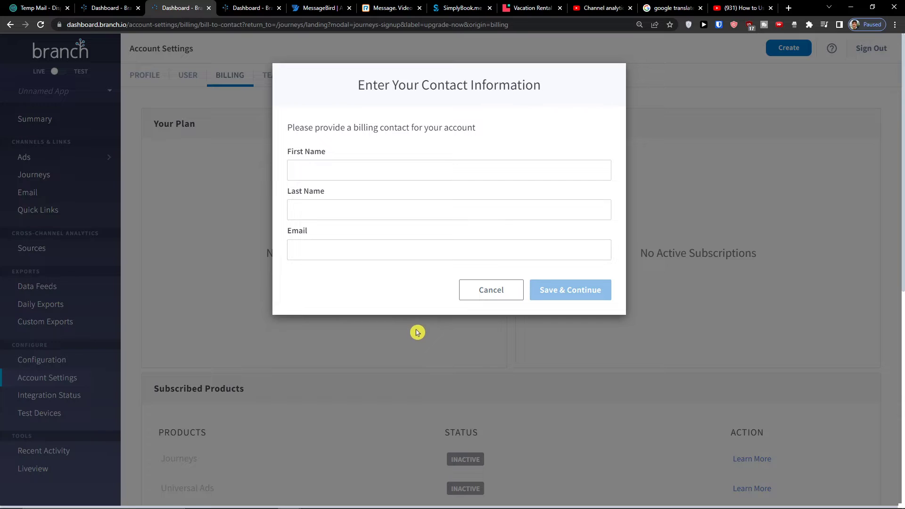
Fill in the billing contact's first name, last name and email, then save and continue to the payment form
click(110, 8)
click(173, 7)
click(345, 164)
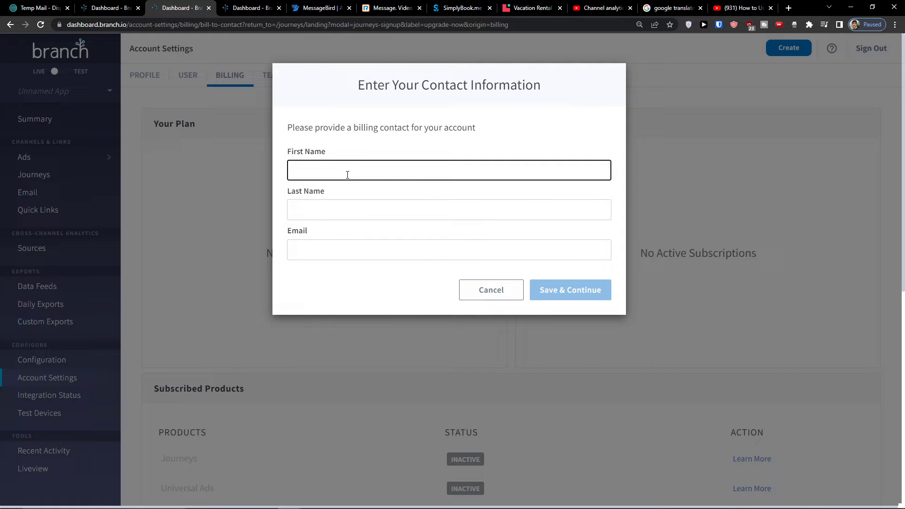
key(Tab)
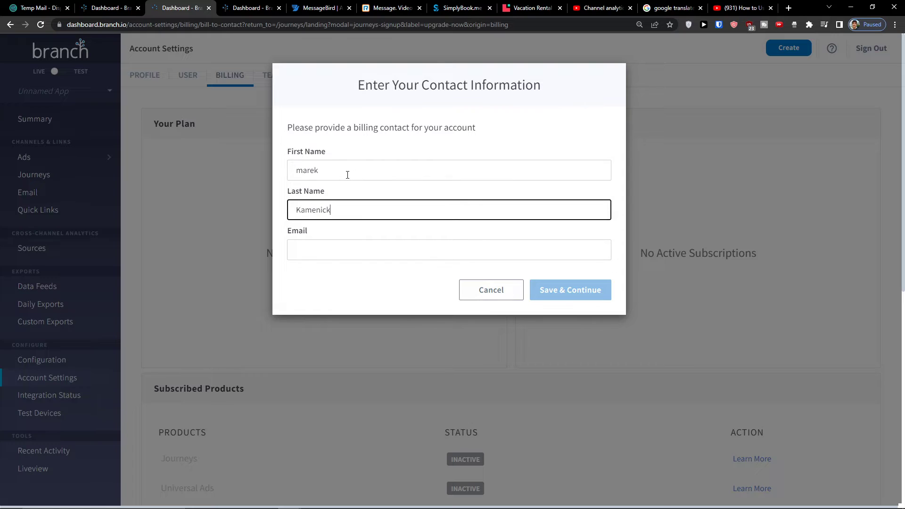
key(Tab)
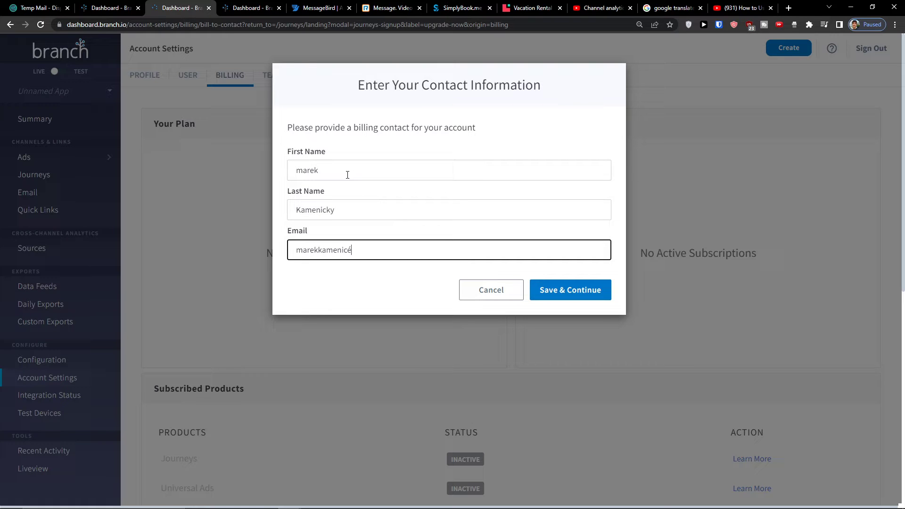
key(alt+Tab)
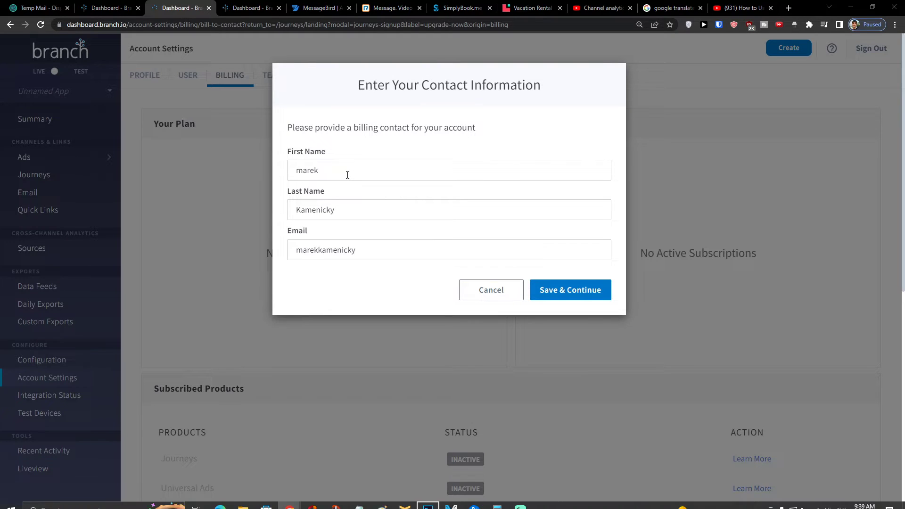
key(alt+Tab)
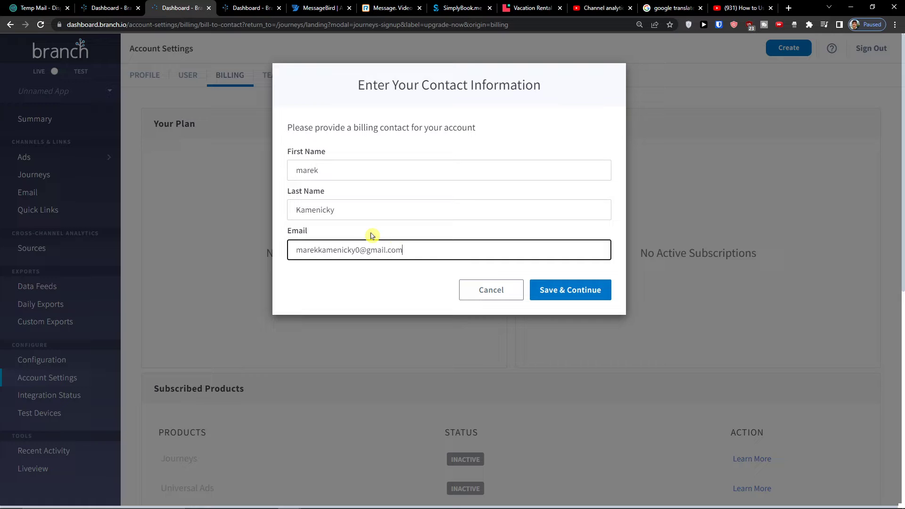
click(565, 289)
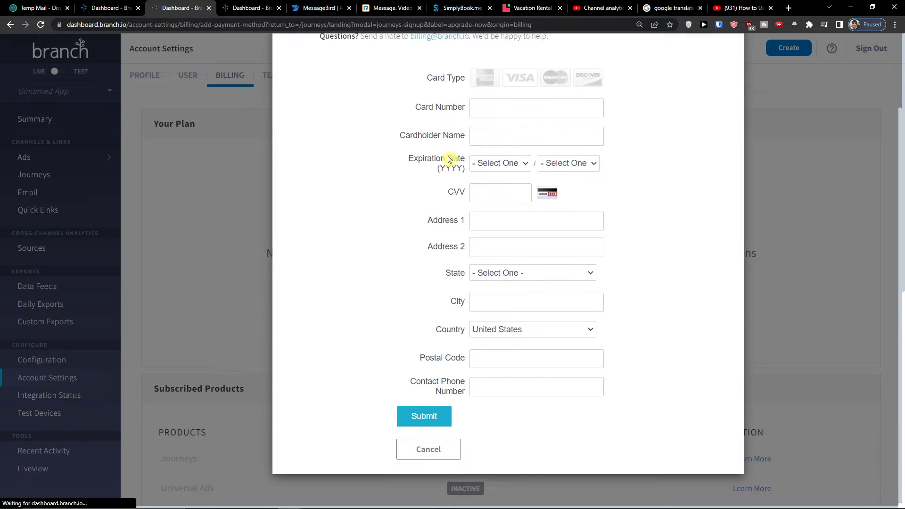
Cancel the payment form, review the Universal Email providers page, then go to the Quick Links manager
click(428, 449)
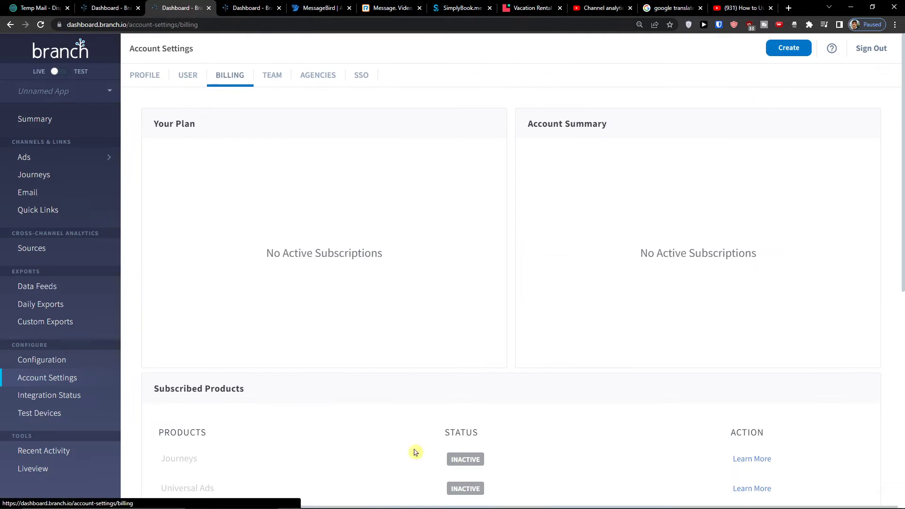
click(28, 198)
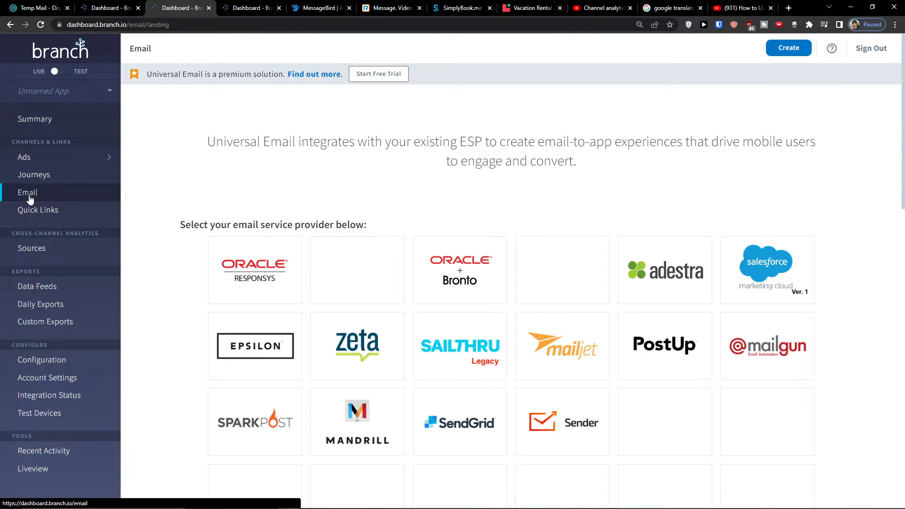
drag(233, 141, 393, 147)
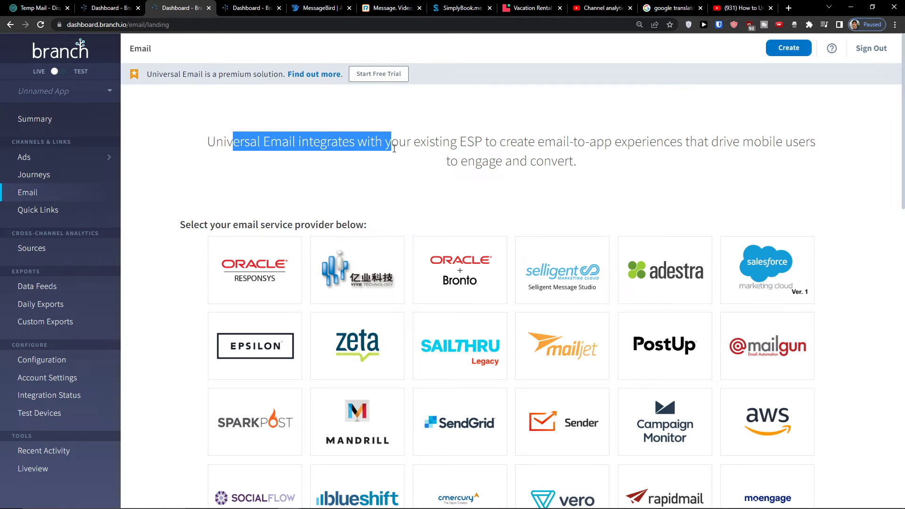
click(448, 128)
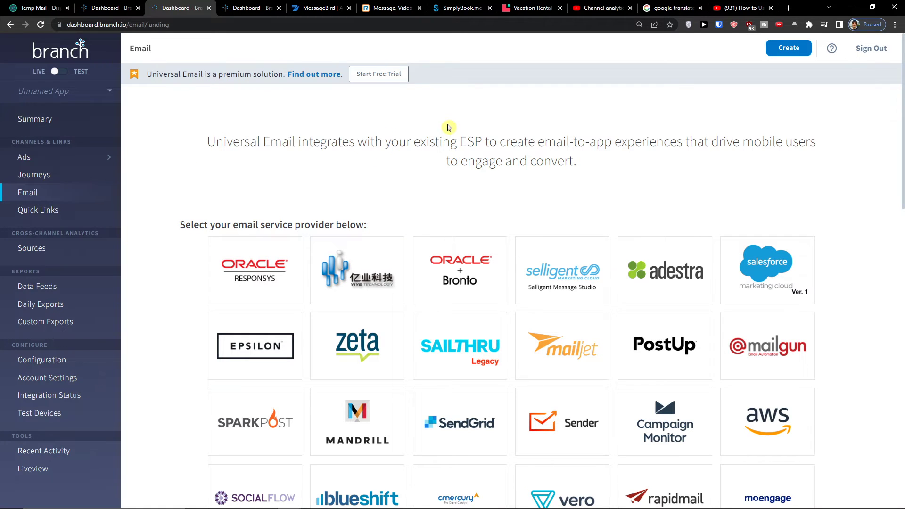
scroll(464, 146, down, 2)
scroll(308, 191, down, 2)
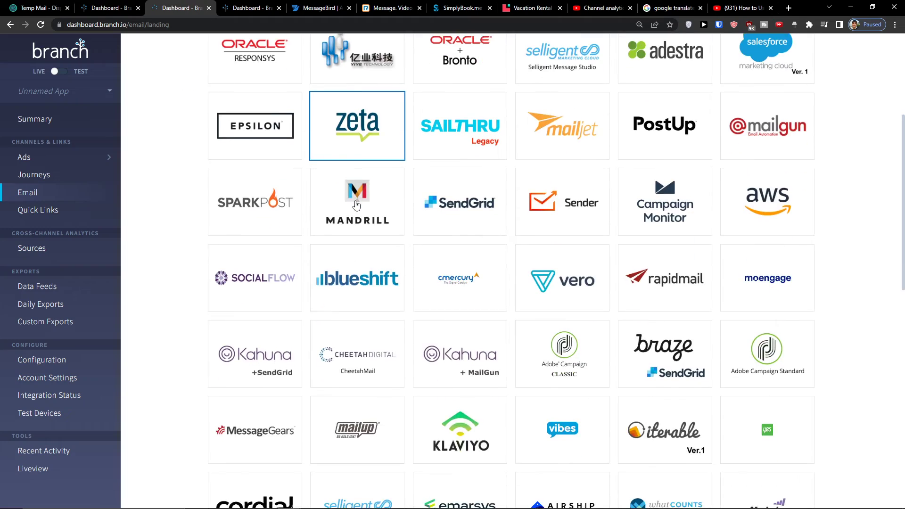
scroll(353, 215, down, 2)
scroll(353, 208, down, 3)
scroll(425, 234, down, 2)
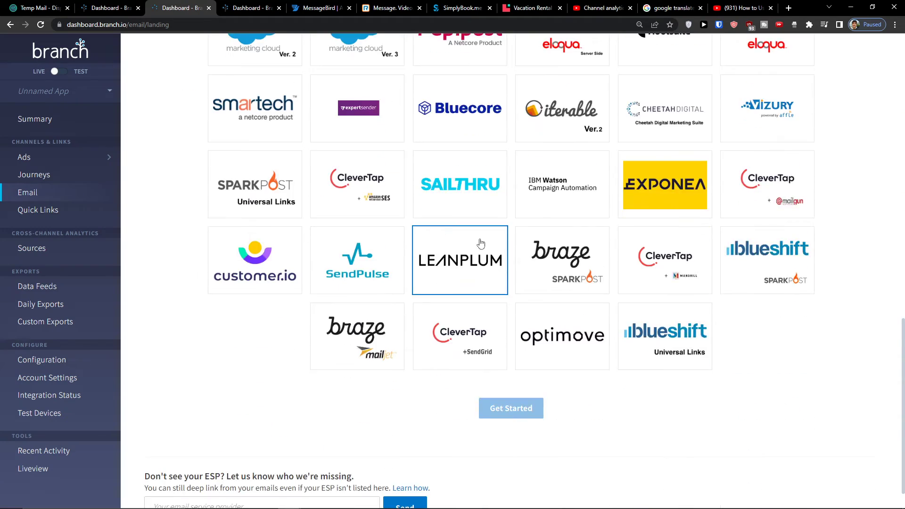
scroll(470, 251, up, 4)
scroll(495, 242, up, 6)
scroll(594, 244, down, 9)
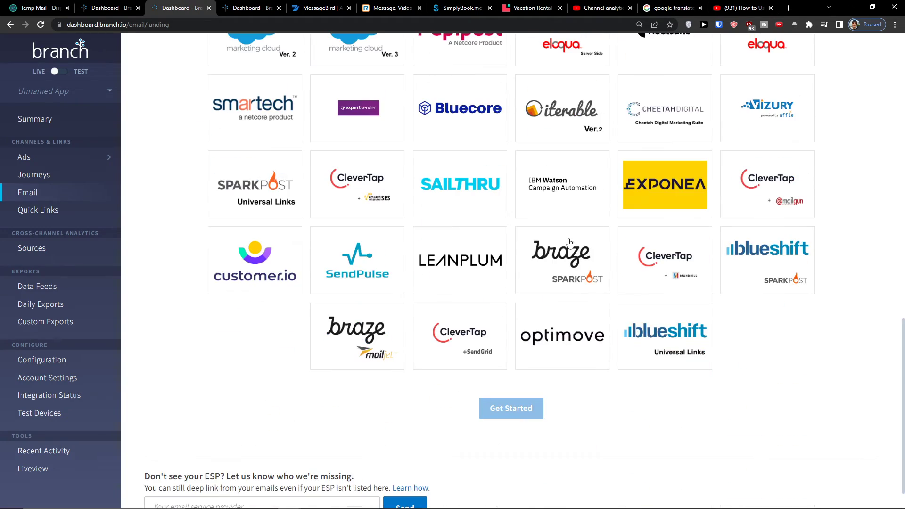
scroll(567, 243, up, 5)
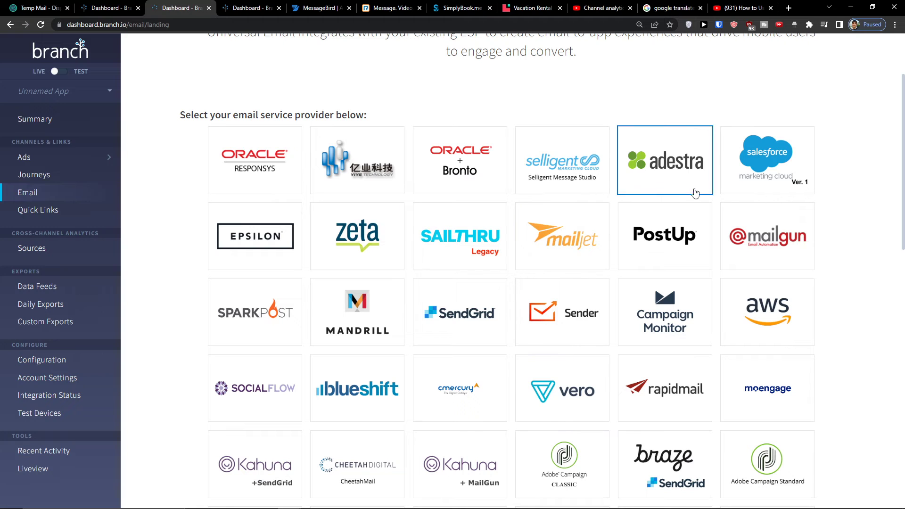
scroll(644, 276, down, 10)
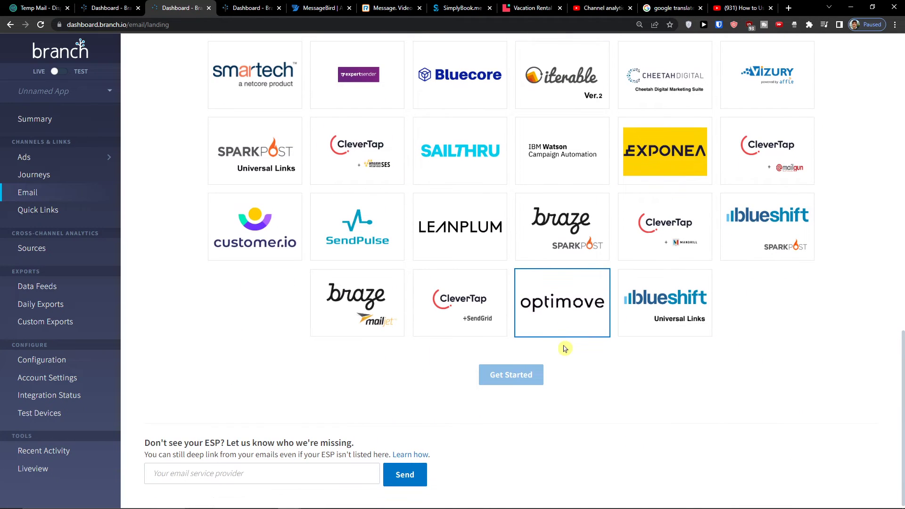
click(66, 212)
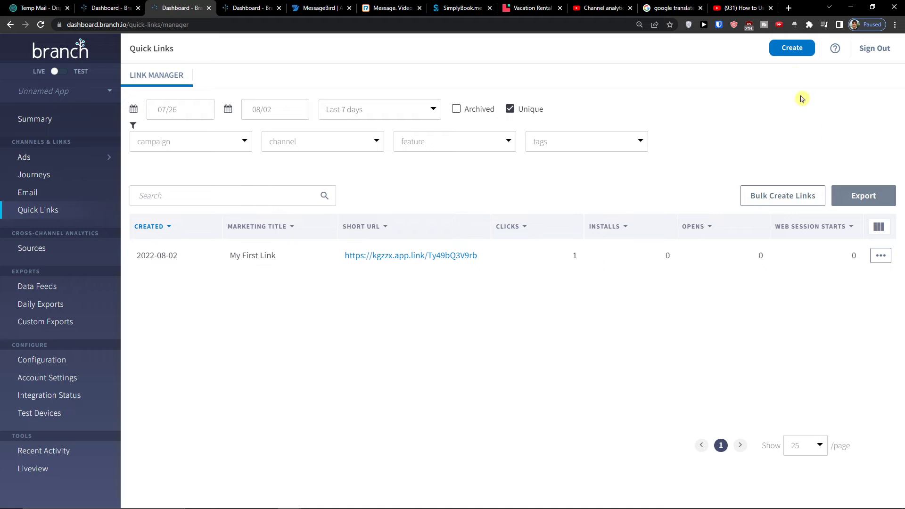
Create a new Quick Link, enter its title, and save through to the Analytics Tags step
click(792, 49)
click(767, 76)
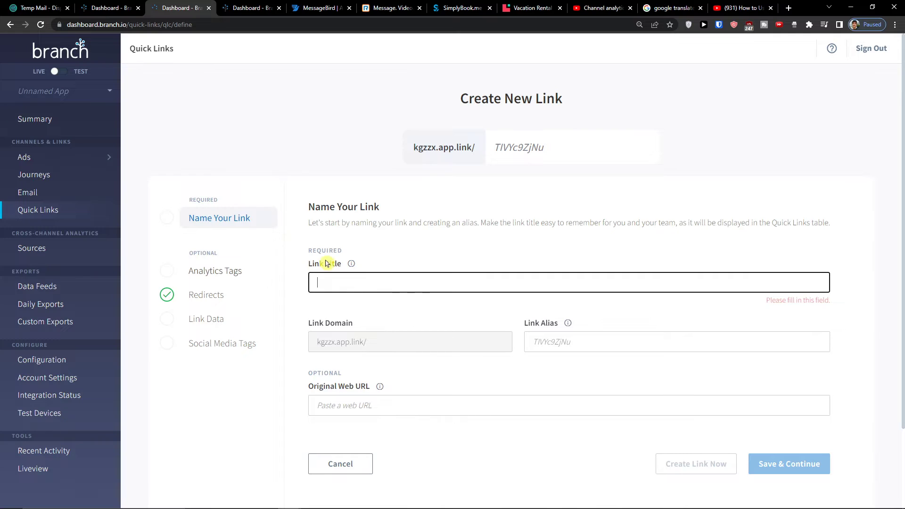
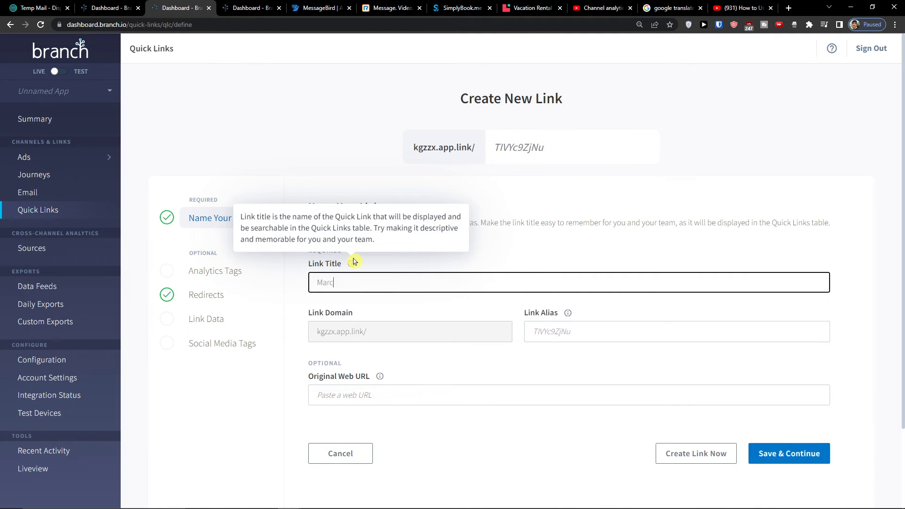
key(Tab)
scroll(543, 334, down, 2)
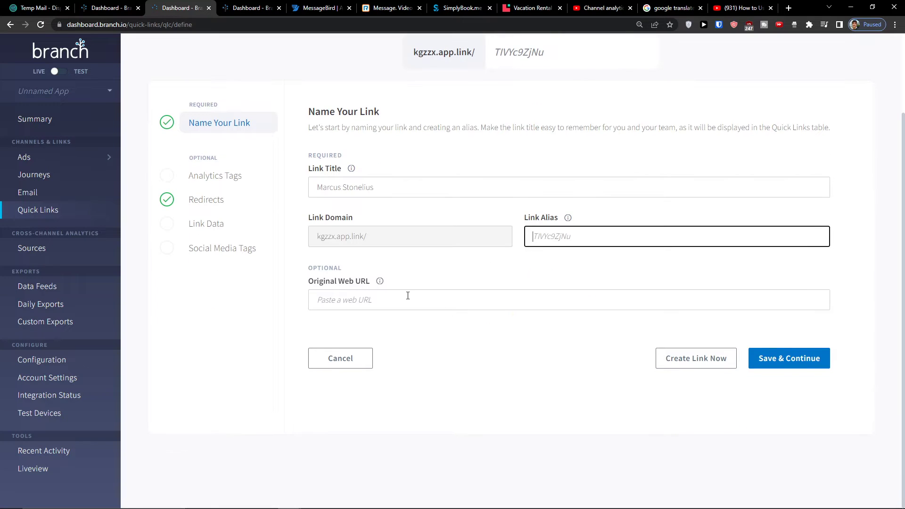
click(407, 296)
scroll(484, 314, up, 2)
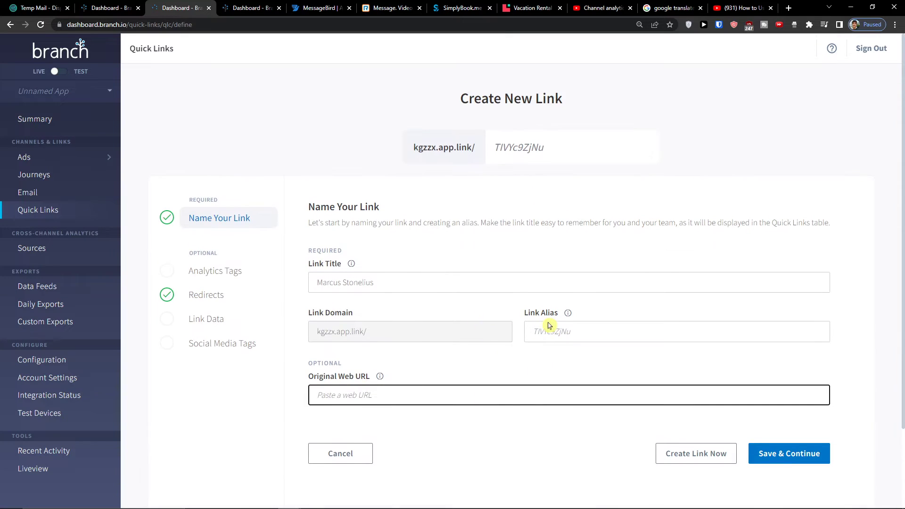
click(791, 461)
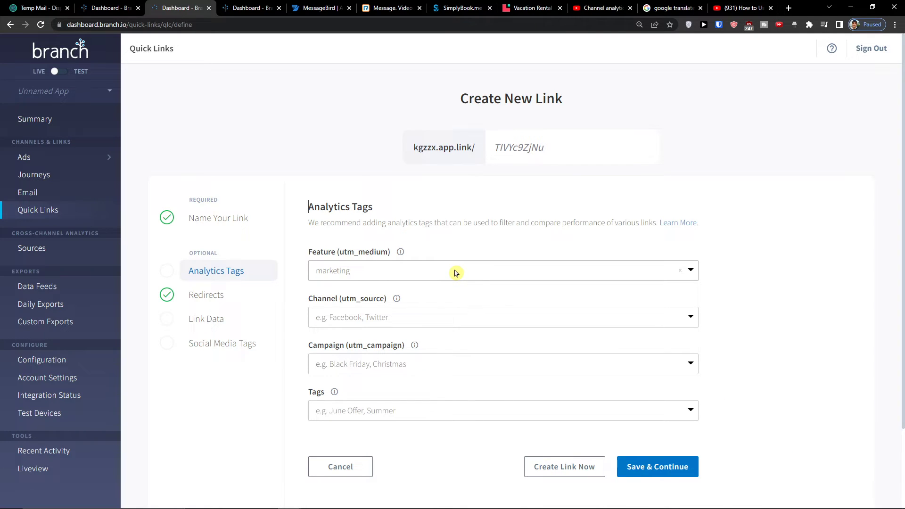
Advance the link through Redirects, checking the iOS redirect choices, and through Link Data with its key list
click(624, 458)
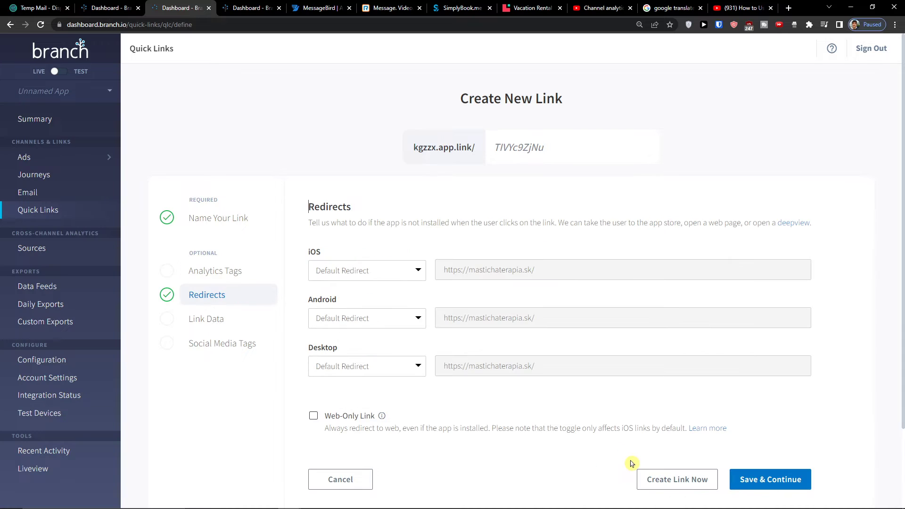
scroll(559, 367, down, 2)
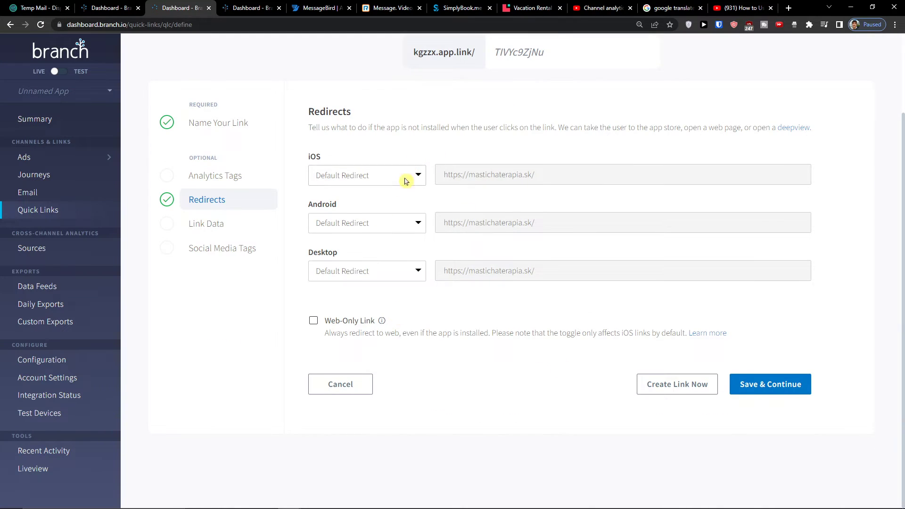
click(419, 180)
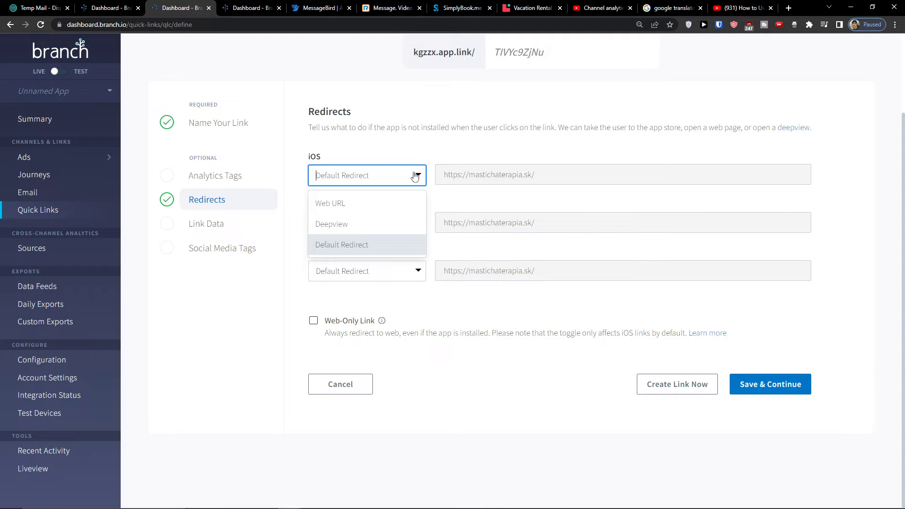
click(758, 391)
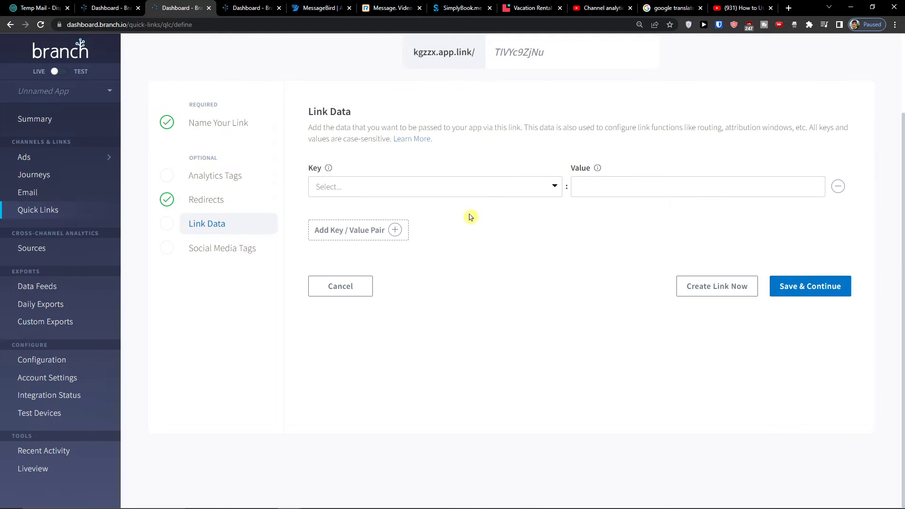
click(489, 190)
scroll(469, 285, down, 2)
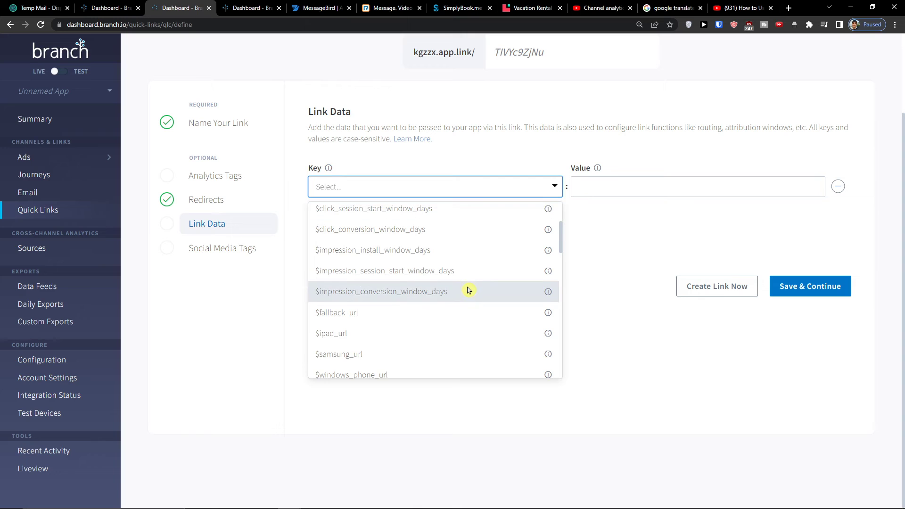
scroll(469, 287, down, 2)
scroll(468, 290, down, 2)
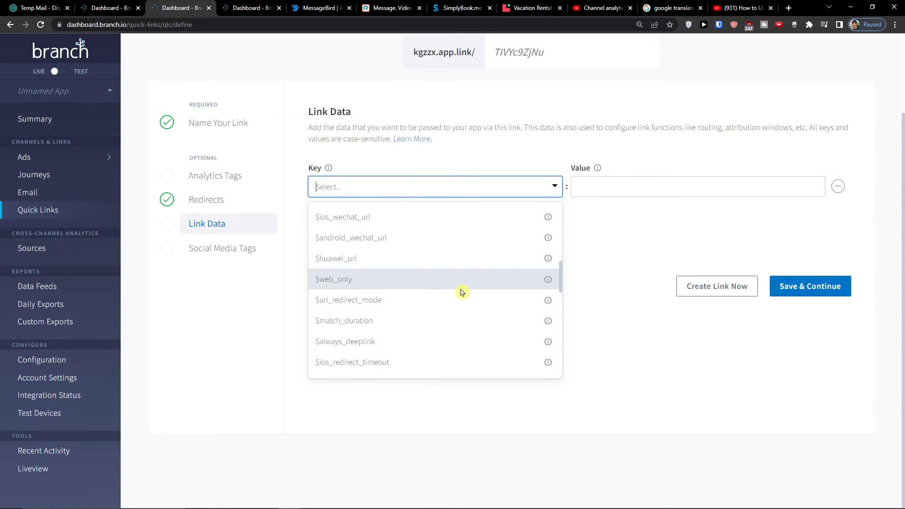
click(588, 181)
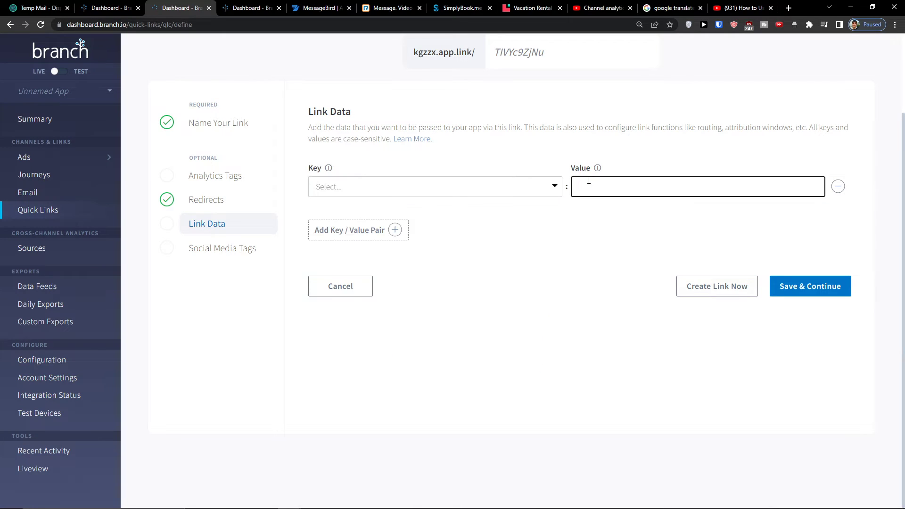
Reach the Social Media Tags step, then abandon the link for the Sources analytics page
click(770, 286)
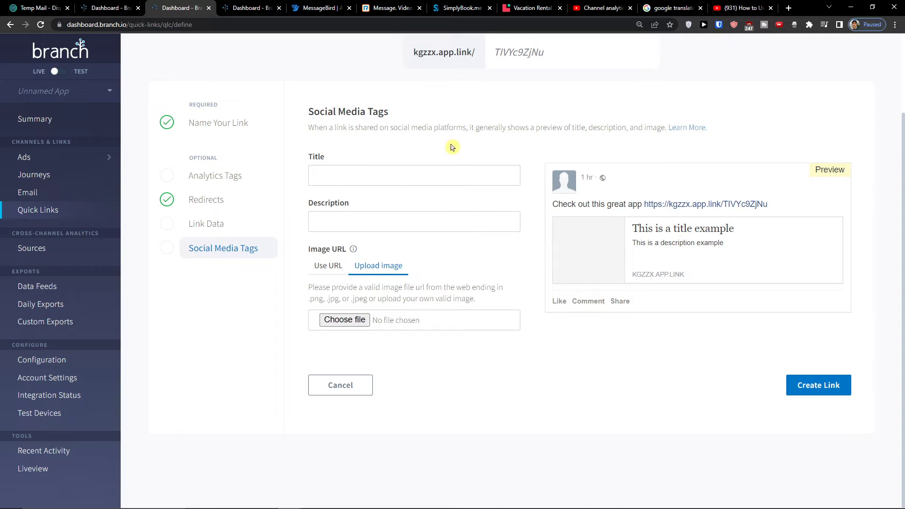
click(396, 169)
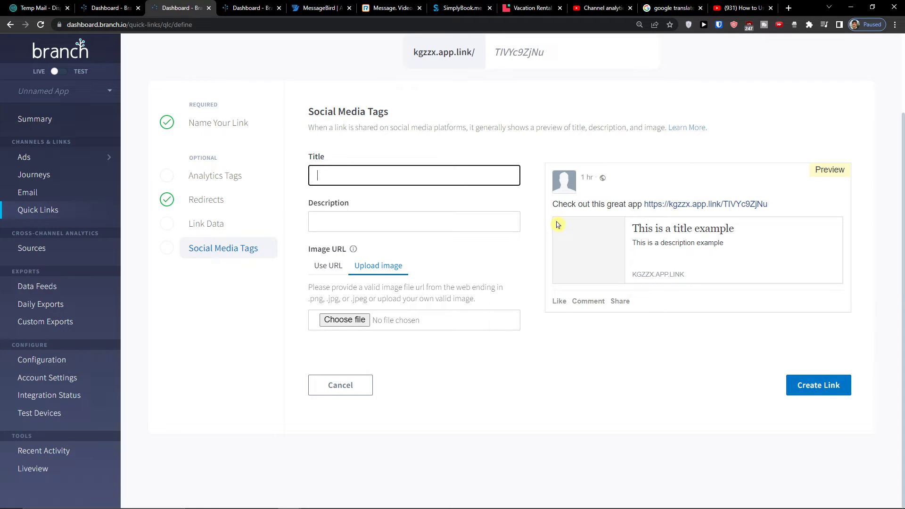
click(73, 247)
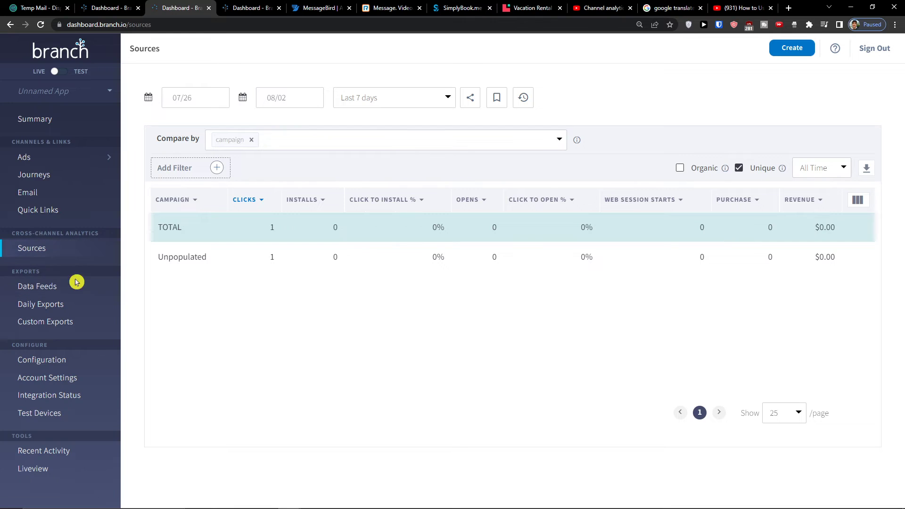
Browse Data Feeds, Daily Exports and Custom Exports, dismiss the Data Feeds signup offer, and go to Configuration
click(37, 286)
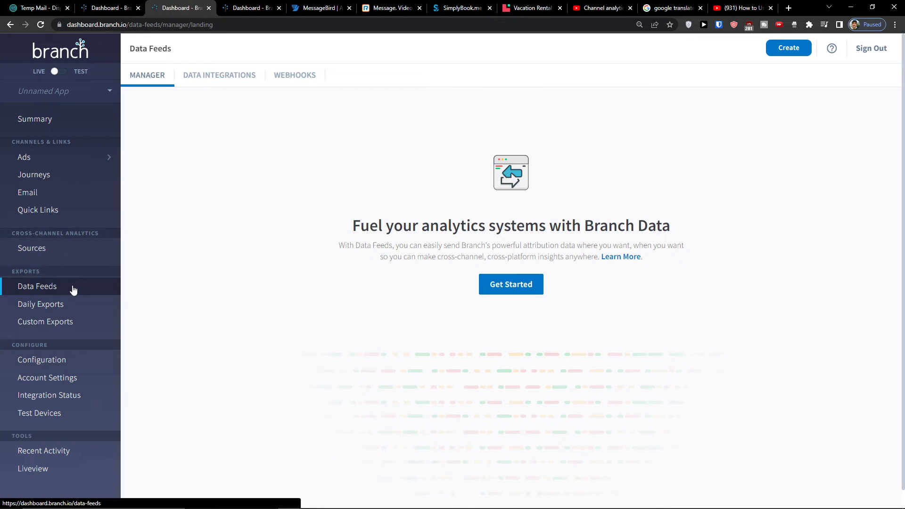
click(98, 310)
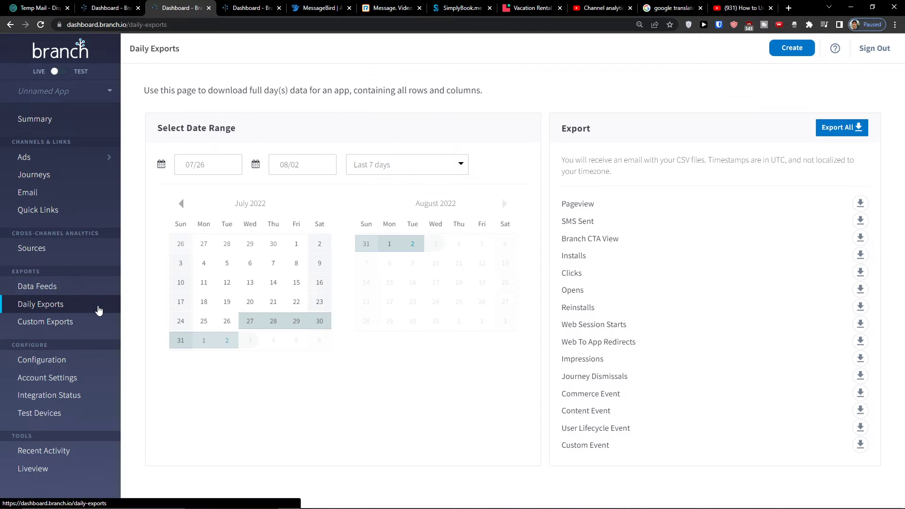
click(83, 322)
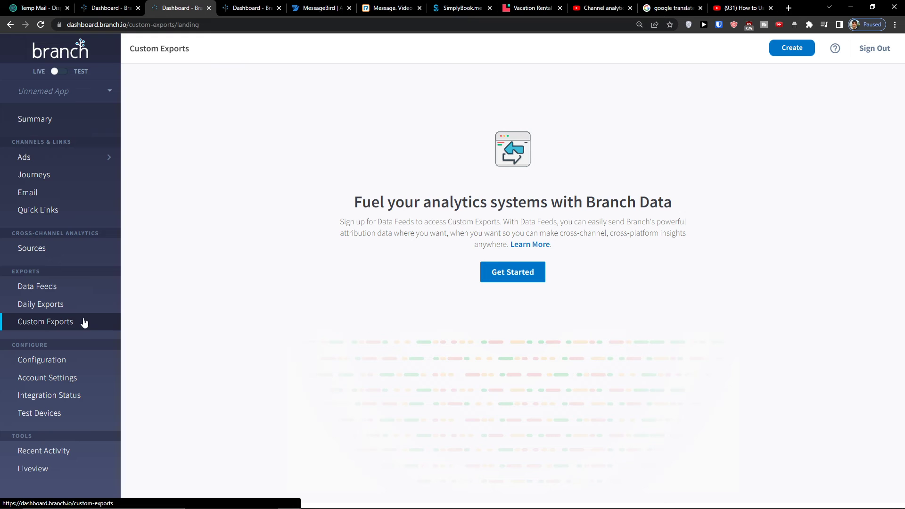
click(509, 279)
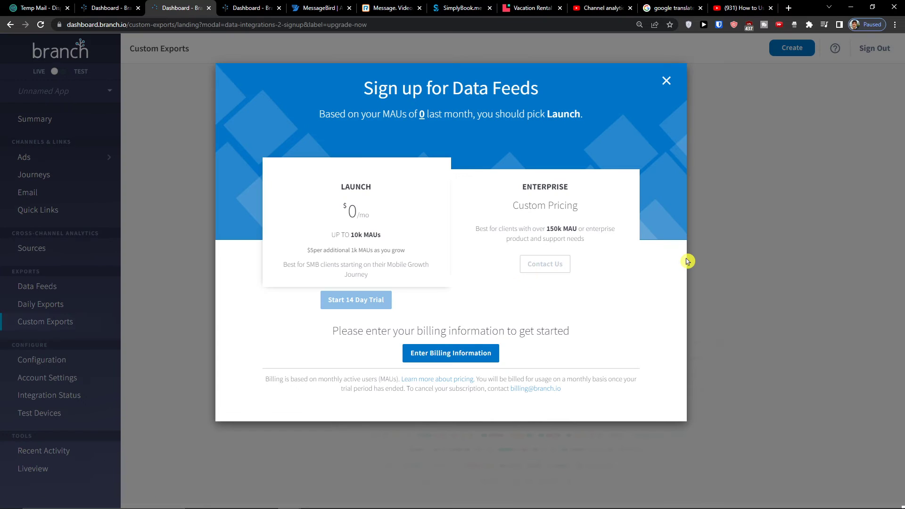
click(666, 81)
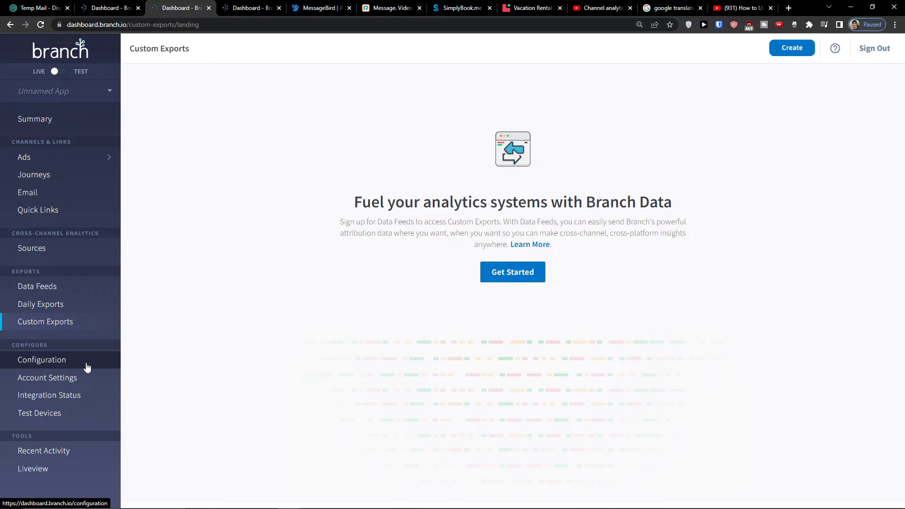
click(87, 365)
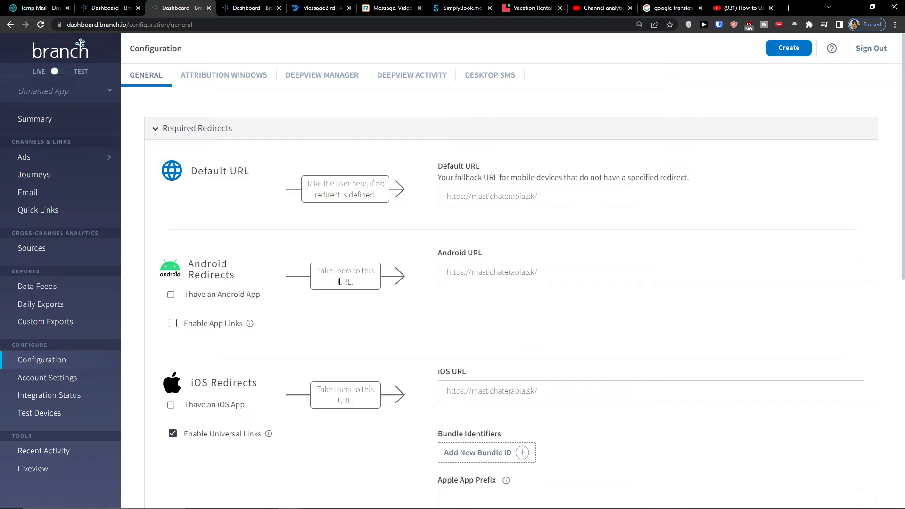
scroll(339, 282, down, 2)
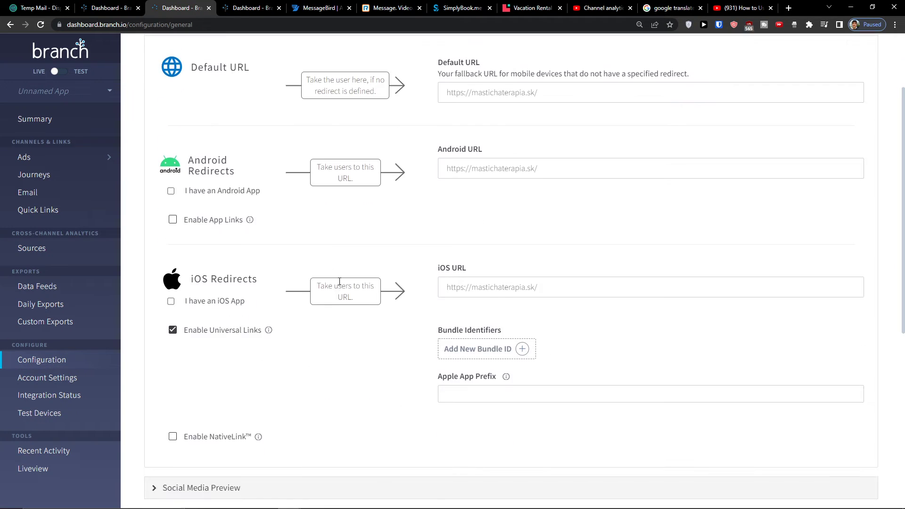
scroll(340, 283, up, 2)
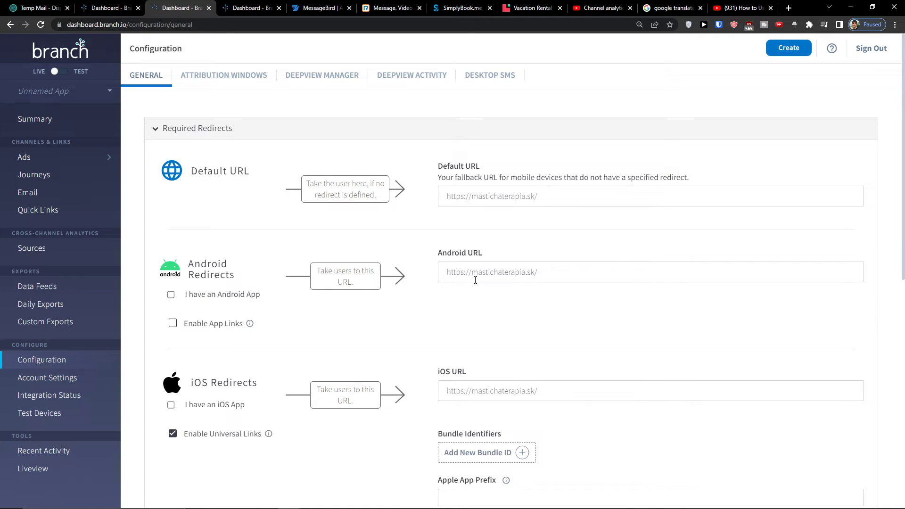
scroll(475, 280, down, 2)
Review the General, Attribution Windows, Deepview Manager, Deepview Activity and Desktop SMS settings, then go to Account Settings
click(479, 281)
scroll(427, 288, up, 2)
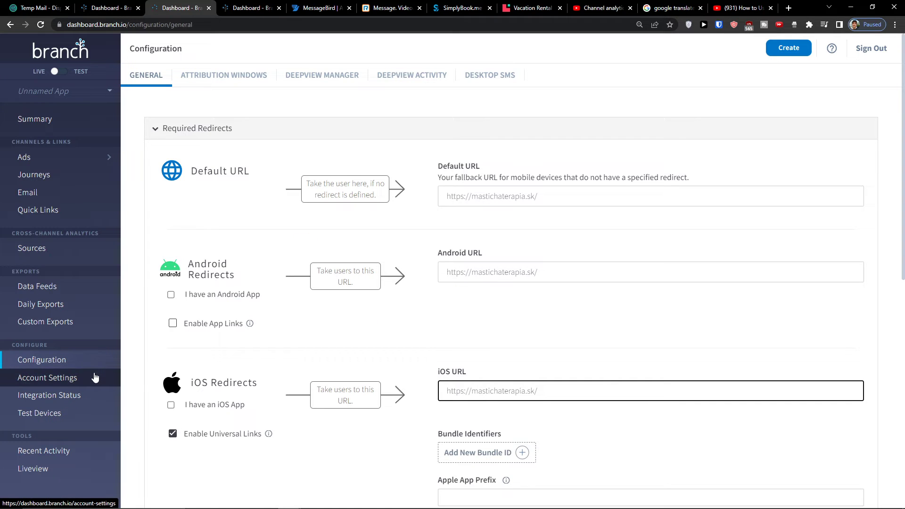
click(233, 76)
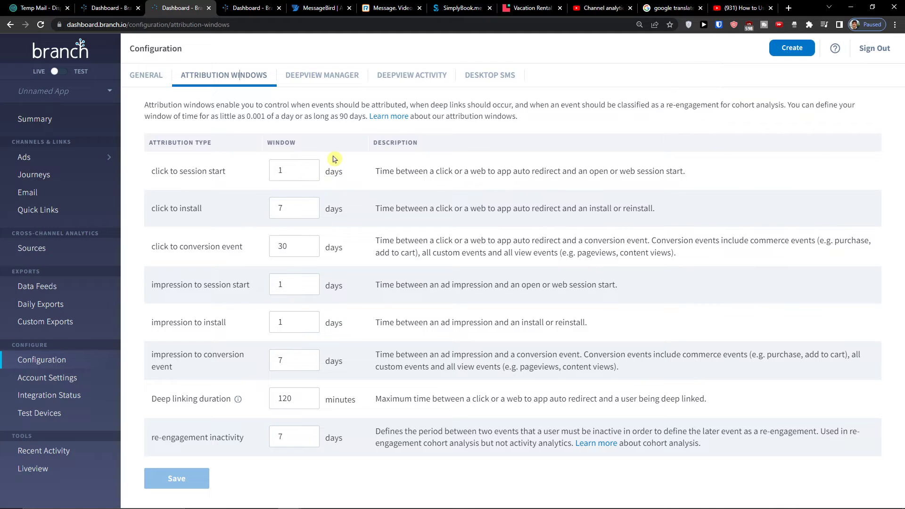
click(331, 80)
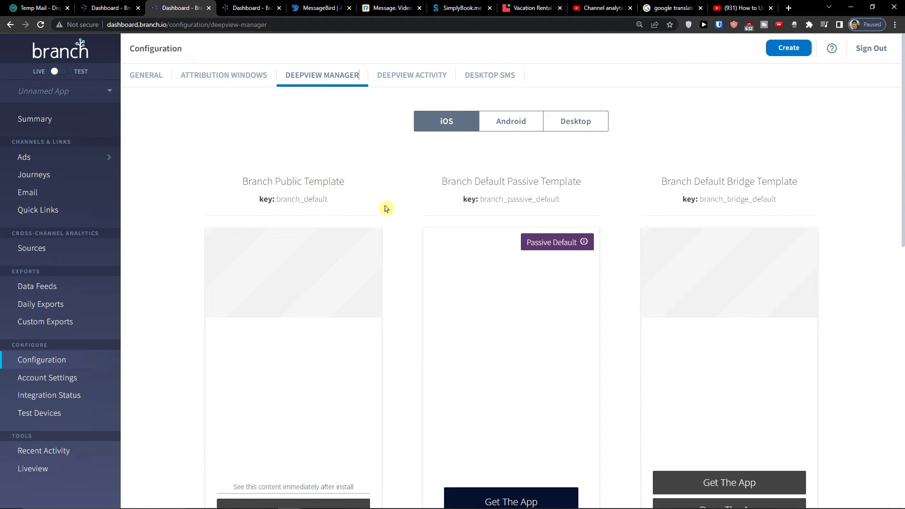
click(410, 80)
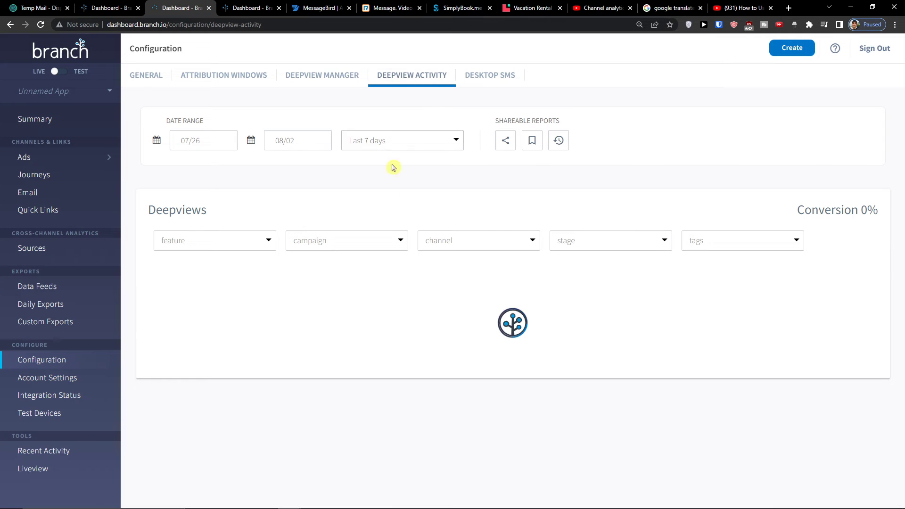
click(475, 75)
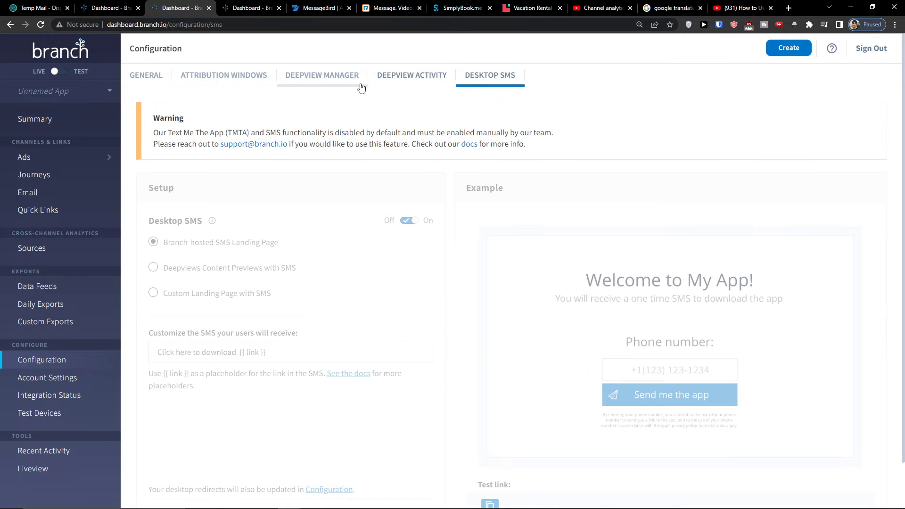
click(390, 81)
click(323, 77)
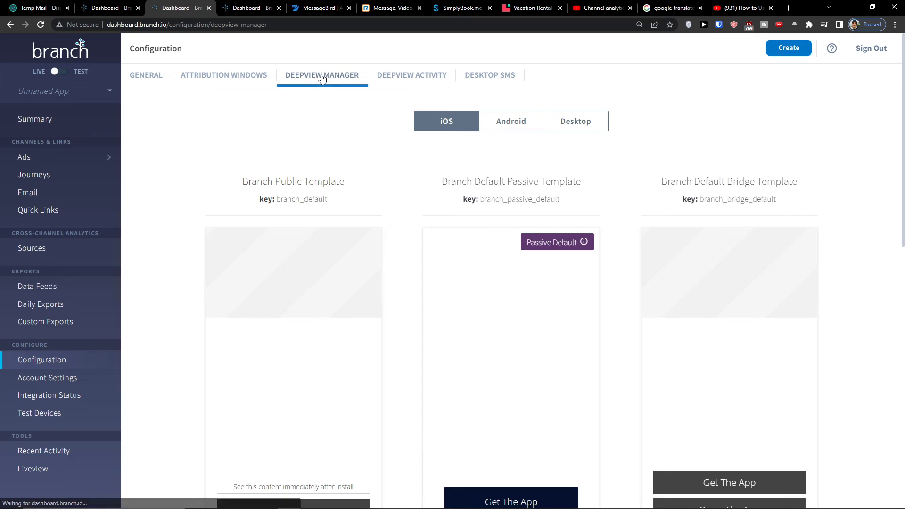
scroll(363, 130, down, 3)
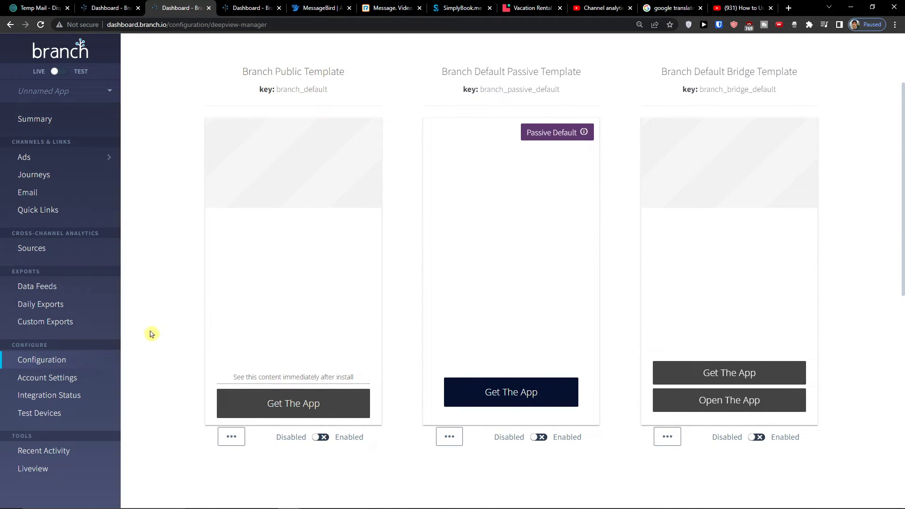
click(47, 377)
scroll(407, 263, up, 3)
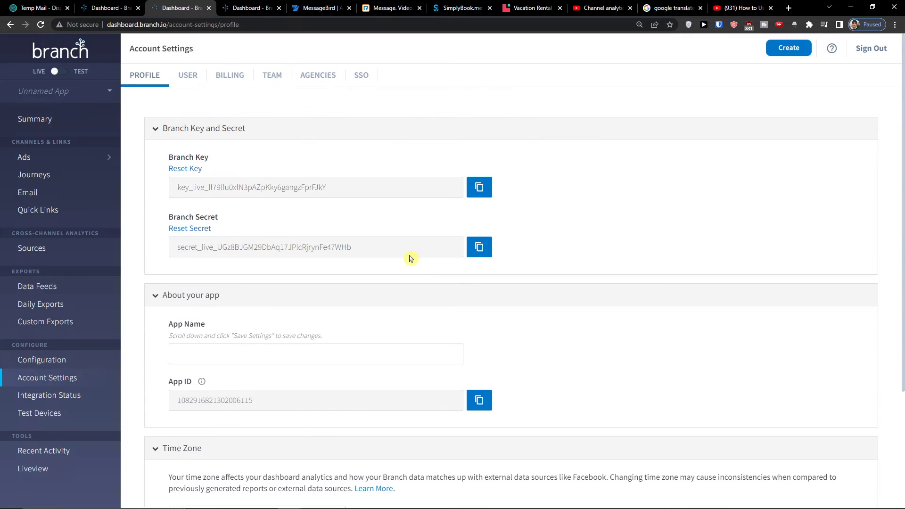
View the User tab of Account Settings, then the Integration Status page at 50% progress
click(201, 83)
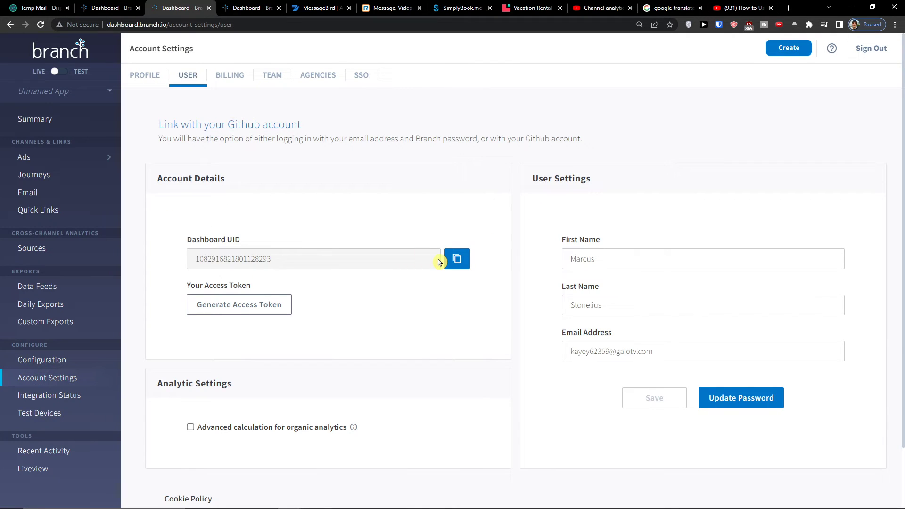
click(53, 401)
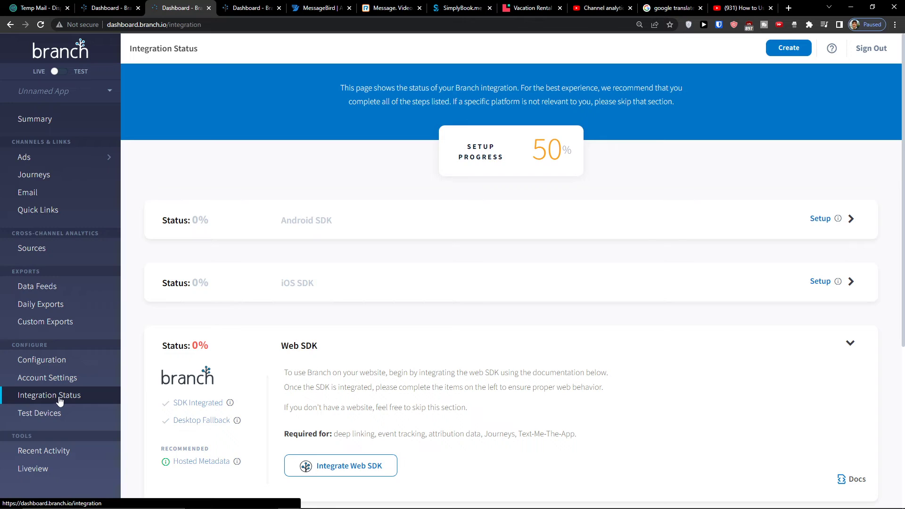
scroll(231, 333, down, 2)
scroll(231, 333, down, 2)
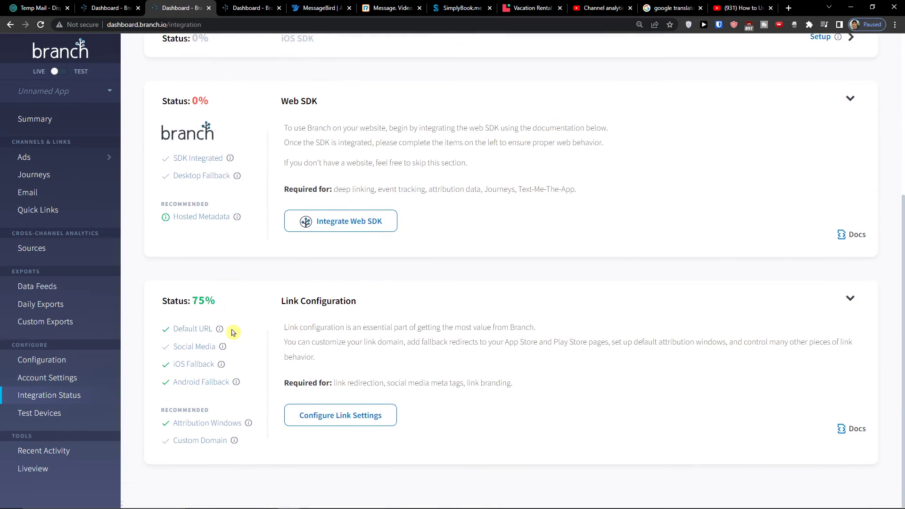
scroll(232, 333, up, 4)
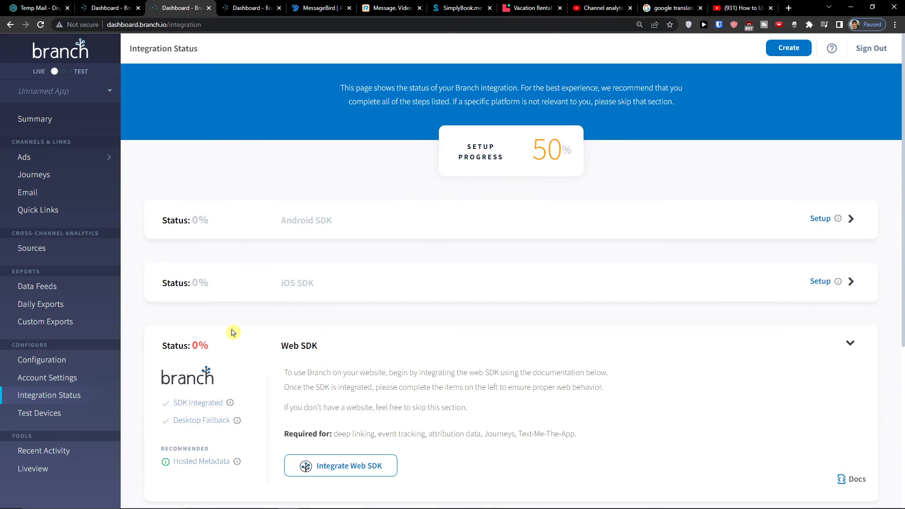
On the Test Devices page, start adding an Android test device, then cancel the dialog
click(50, 416)
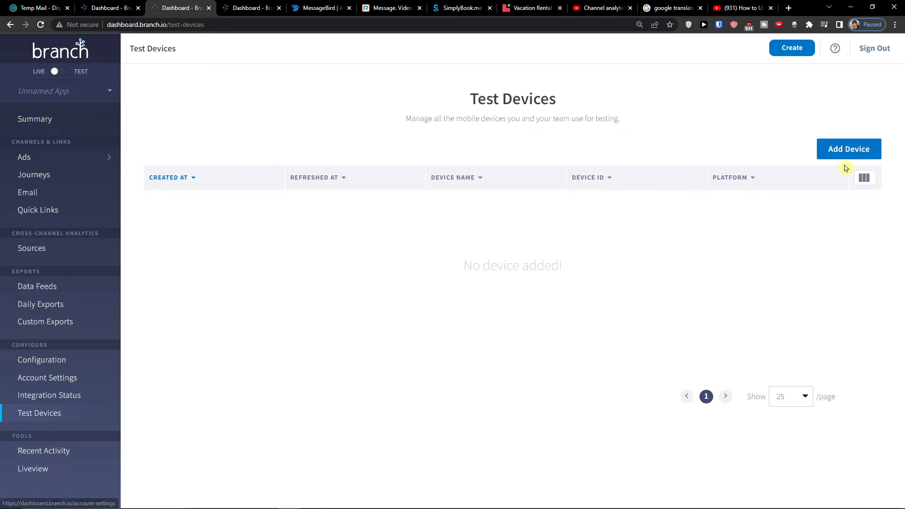
click(849, 155)
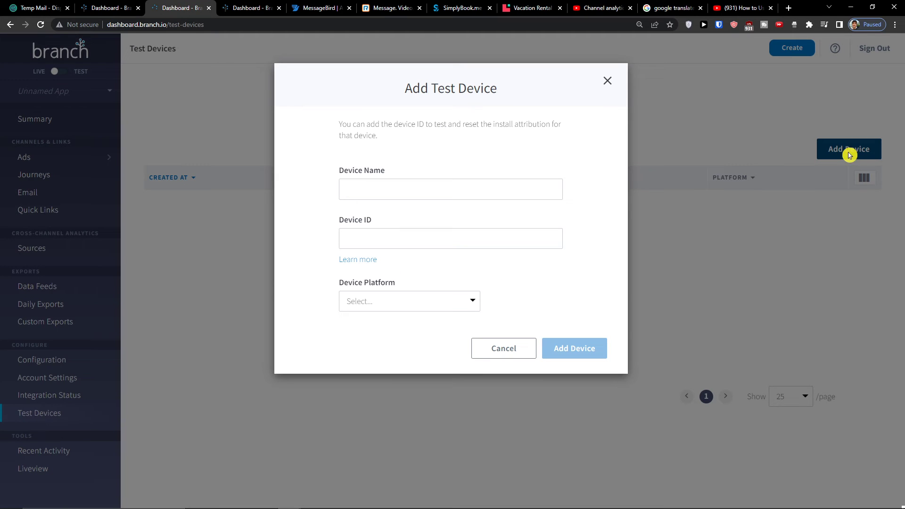
click(442, 300)
click(412, 350)
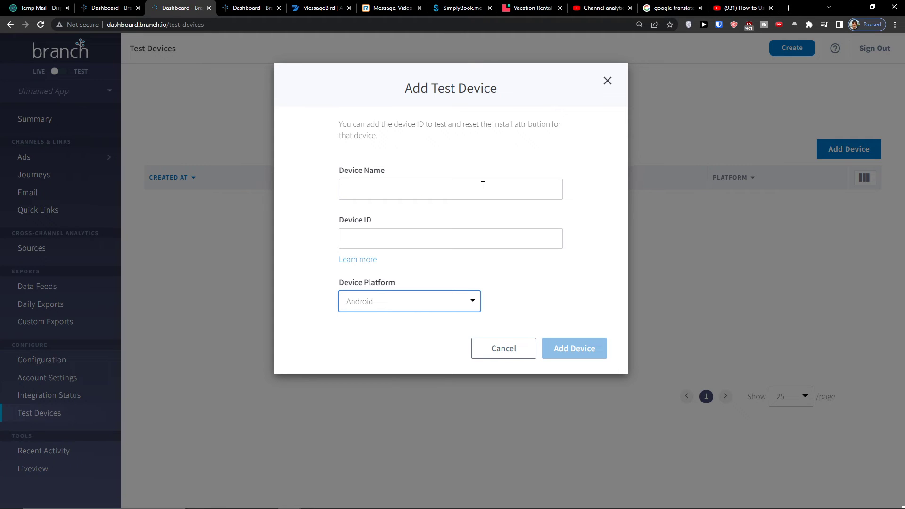
click(607, 80)
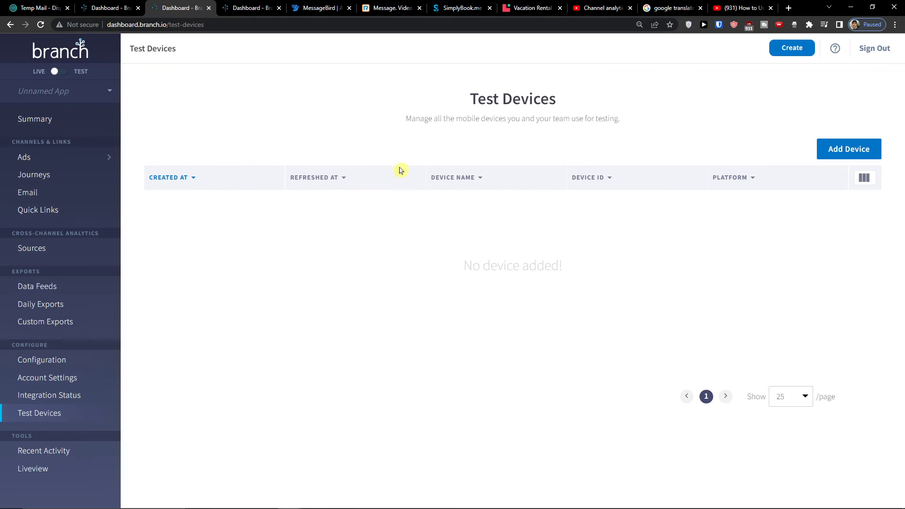
View the Recent Activity page under Tools, which reports no activity yet
click(56, 454)
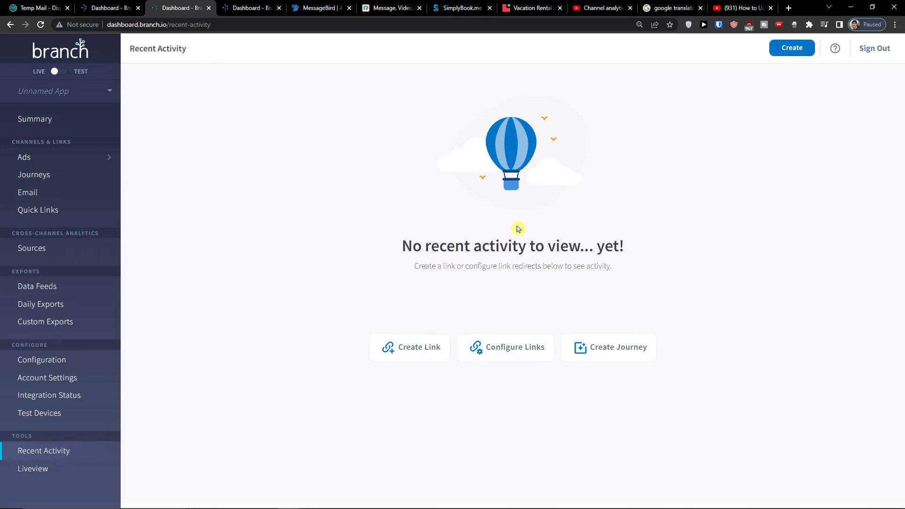
Create a Journey named 'customer with app', check the empty channel list, and save the audience step
click(606, 346)
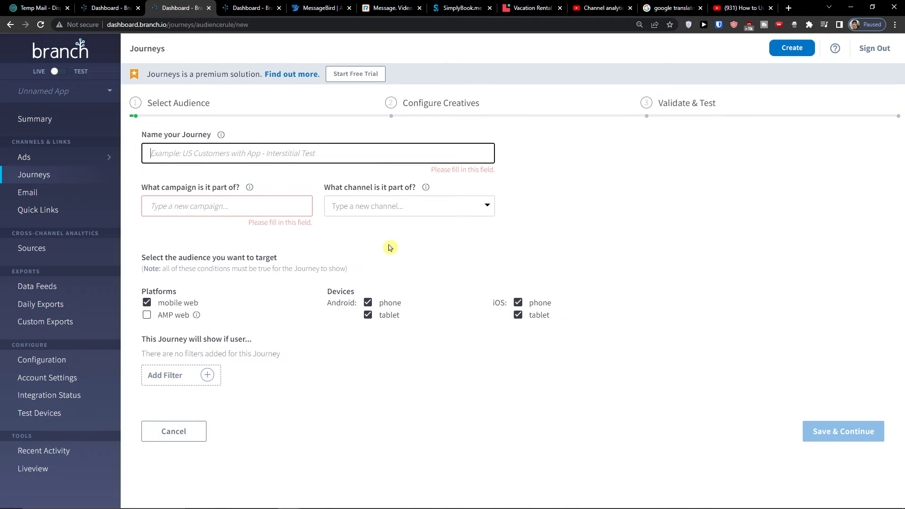
click(340, 159)
text(customer with app)
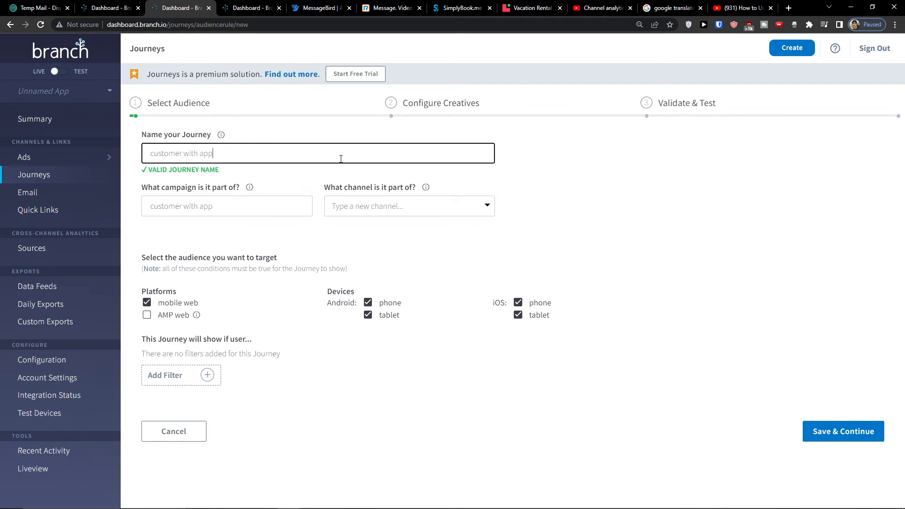
click(367, 202)
click(368, 269)
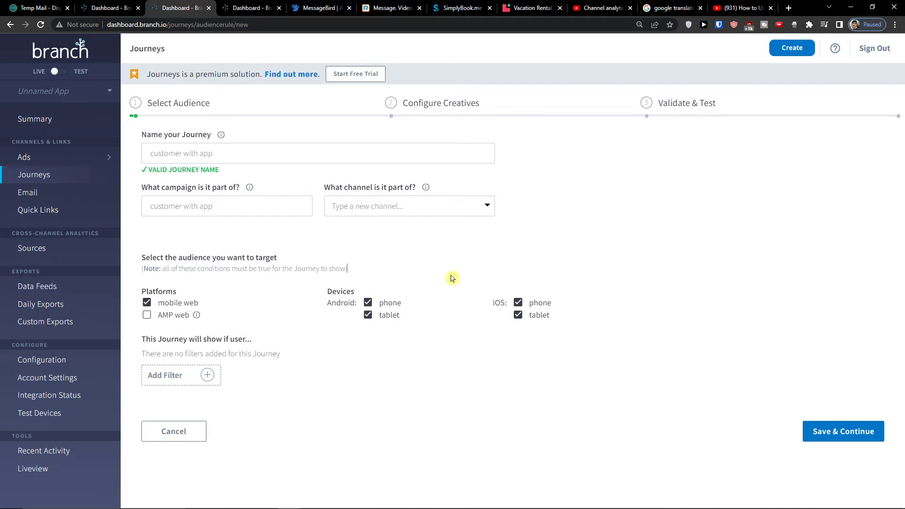
click(793, 50)
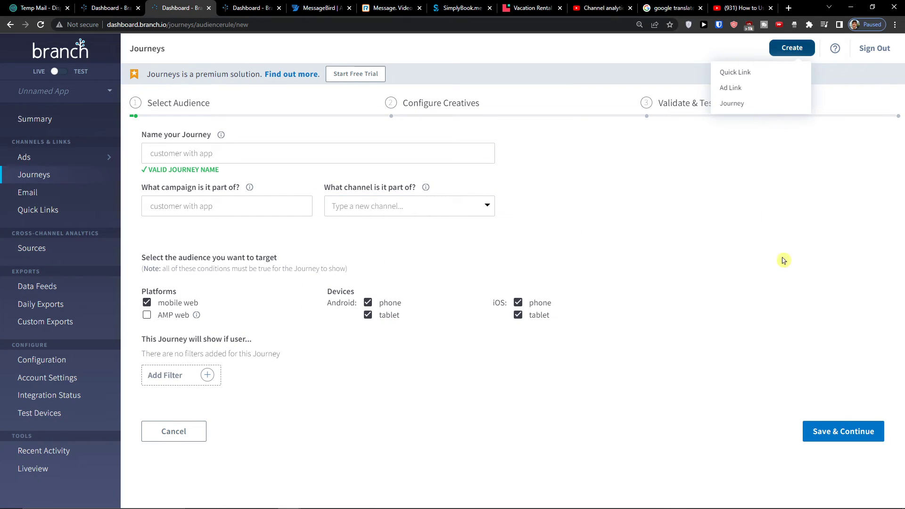
click(839, 432)
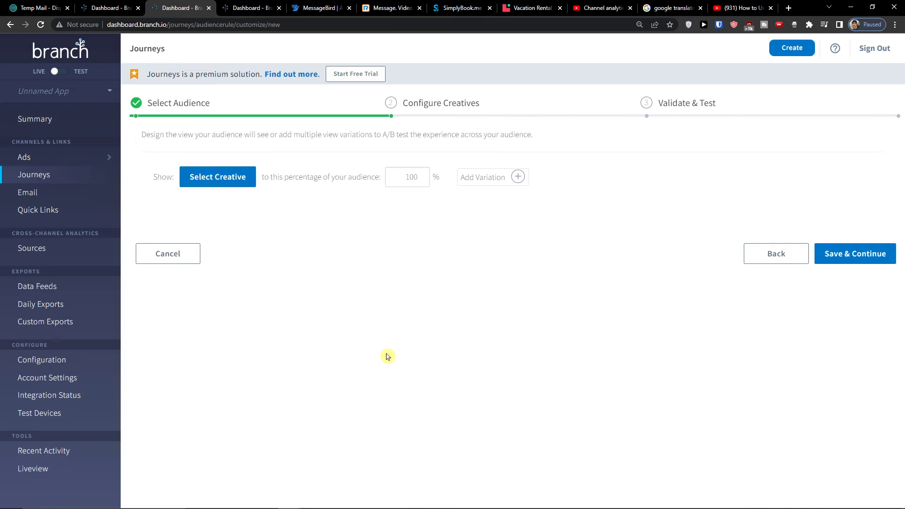
Choose the coffee 'Get 10% off' interstitial template as the Journey's creative
click(216, 176)
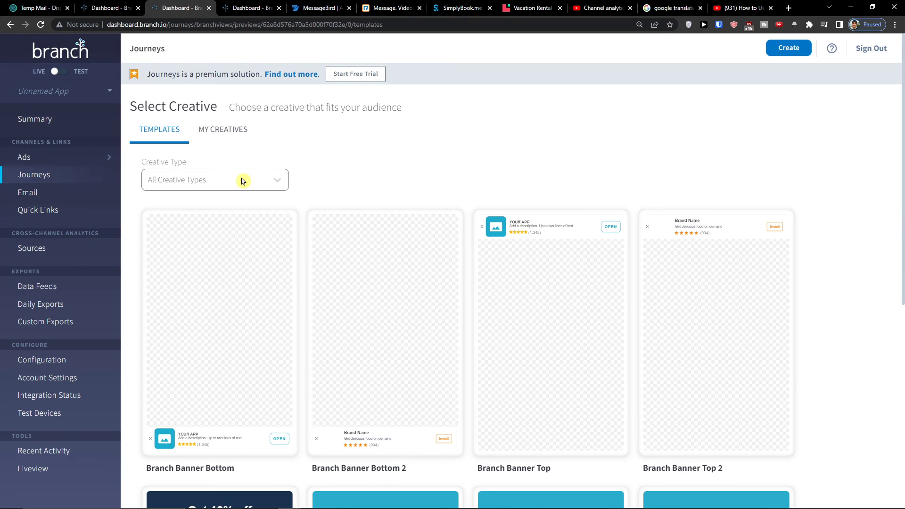
scroll(352, 283, down, 2)
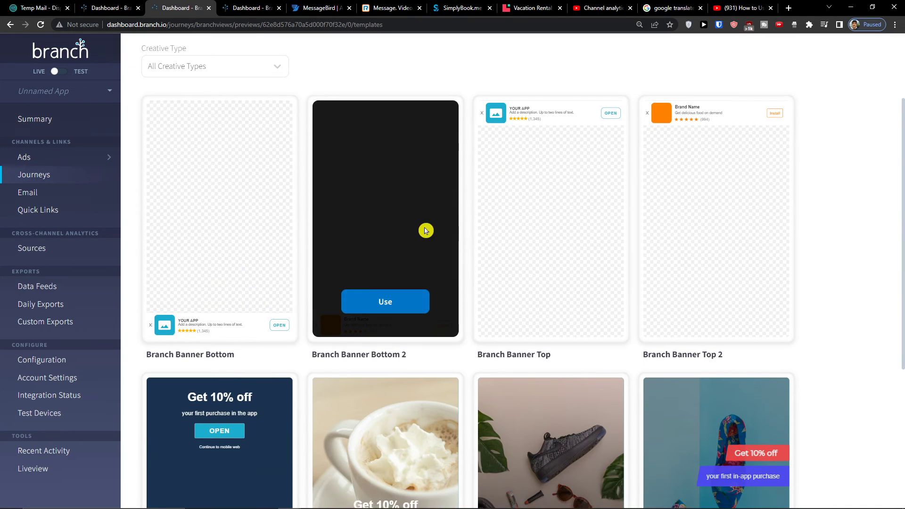
scroll(426, 229, down, 2)
scroll(415, 359, down, 1)
click(385, 362)
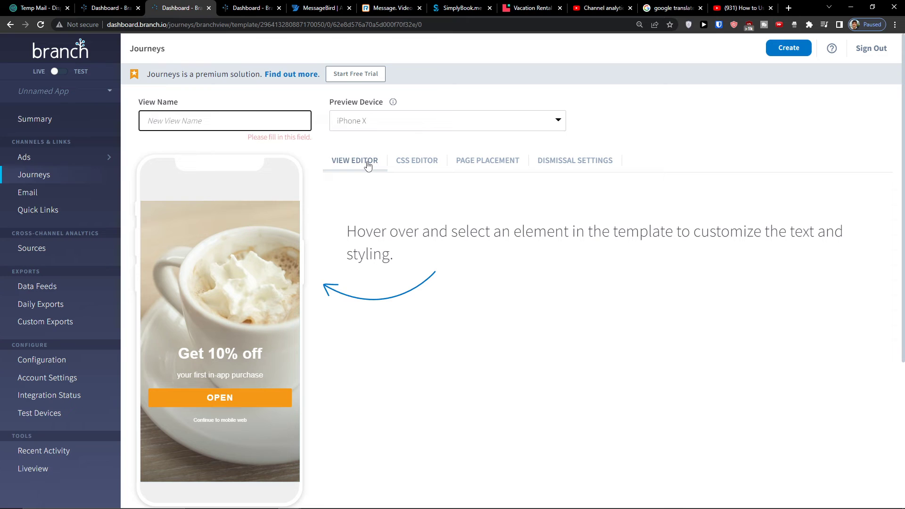
Review the creative's CSS code, page placement and dismissal settings, returning to the visual editor
click(367, 166)
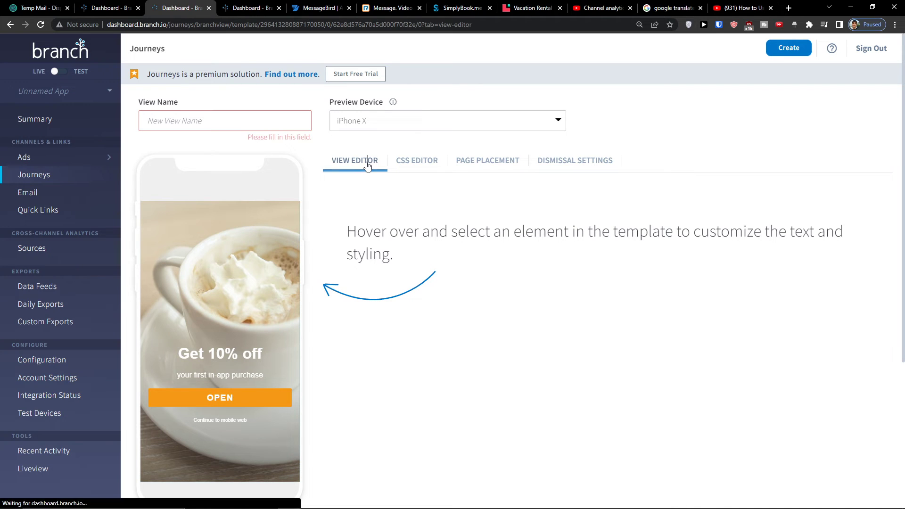
click(438, 166)
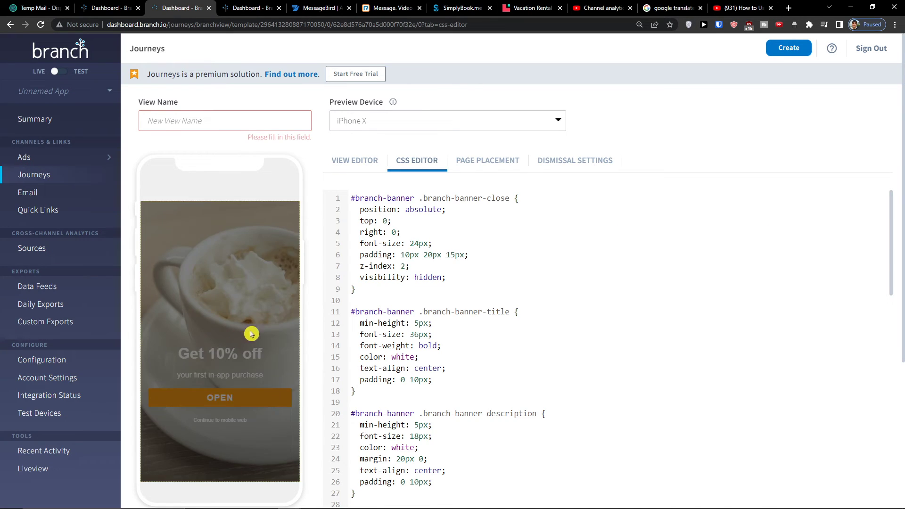
click(477, 170)
click(560, 160)
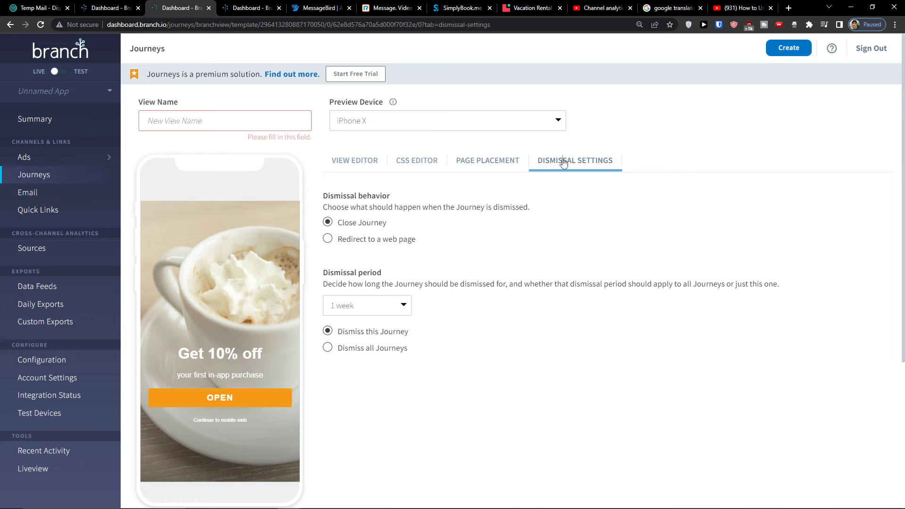
click(368, 164)
Select the creative's background and bring up its background image settings
click(225, 347)
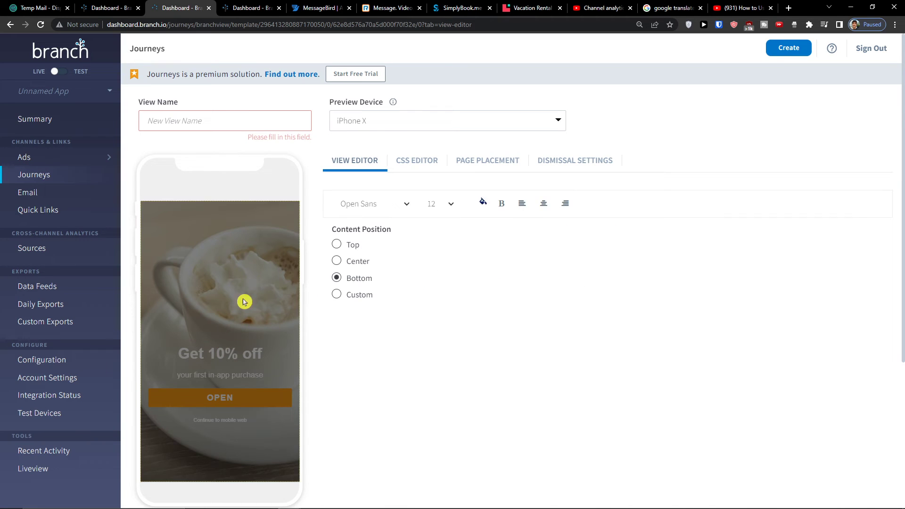
click(248, 283)
scroll(234, 439, down, 2)
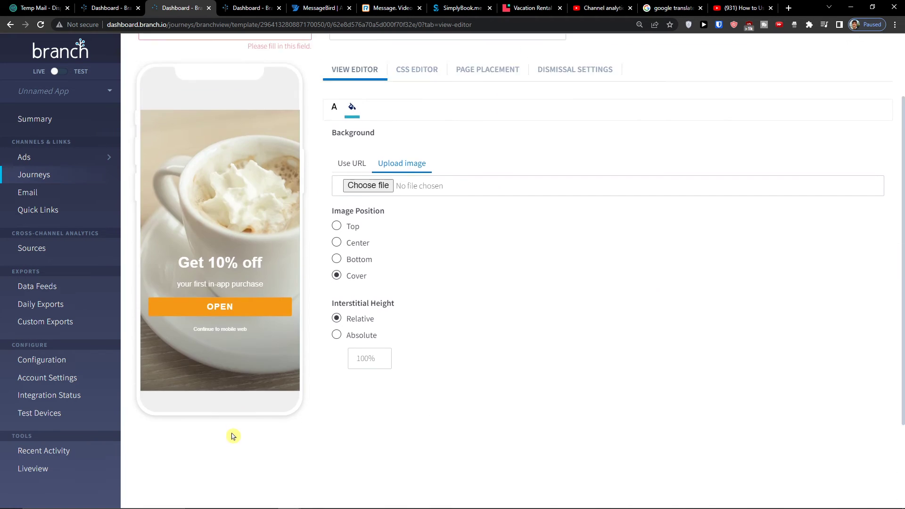
scroll(234, 434, up, 2)
click(270, 120)
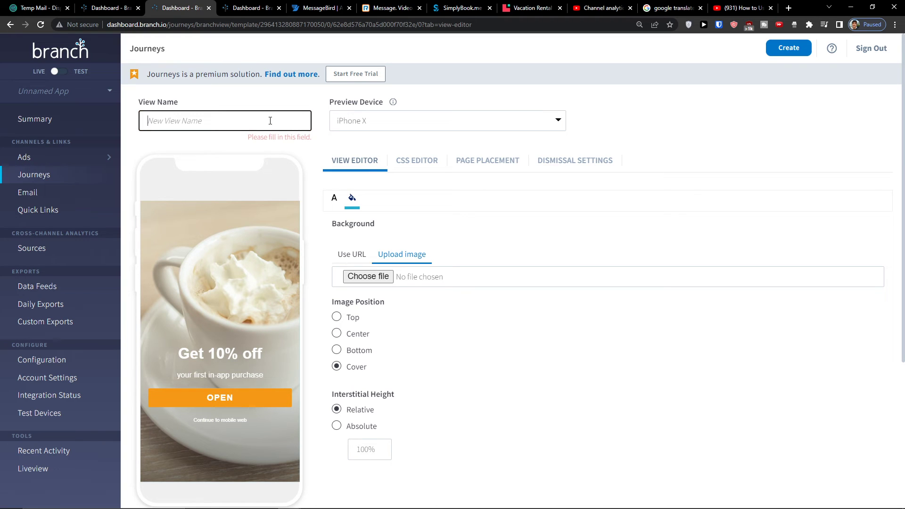
text(B)
Name the view Branch.io and preview it on an iPhone XS, then a Samsung Galaxy S10+
key(BackSpace)
text(Branch.io)
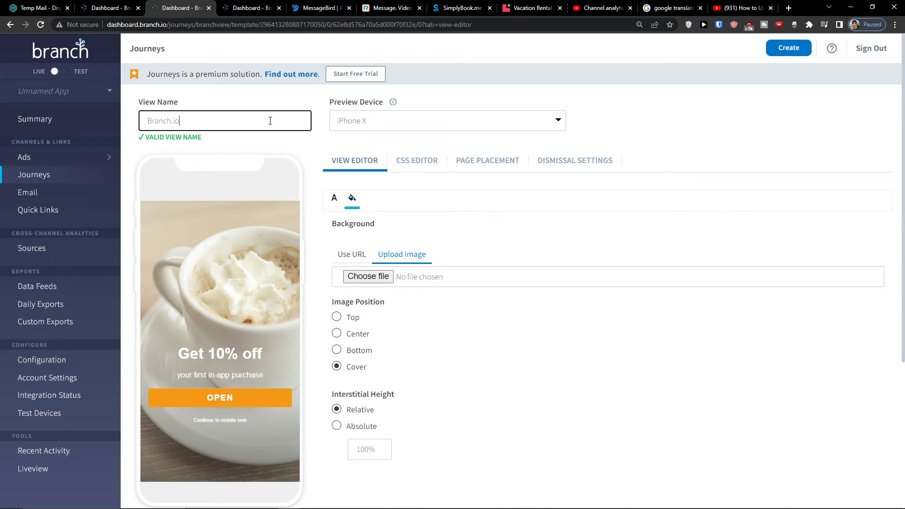
click(360, 120)
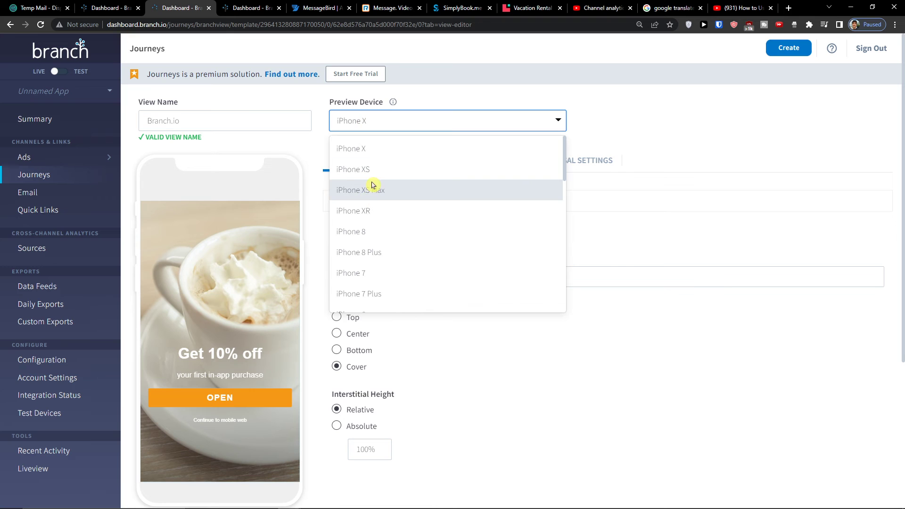
click(378, 168)
click(386, 121)
scroll(370, 232, down, 3)
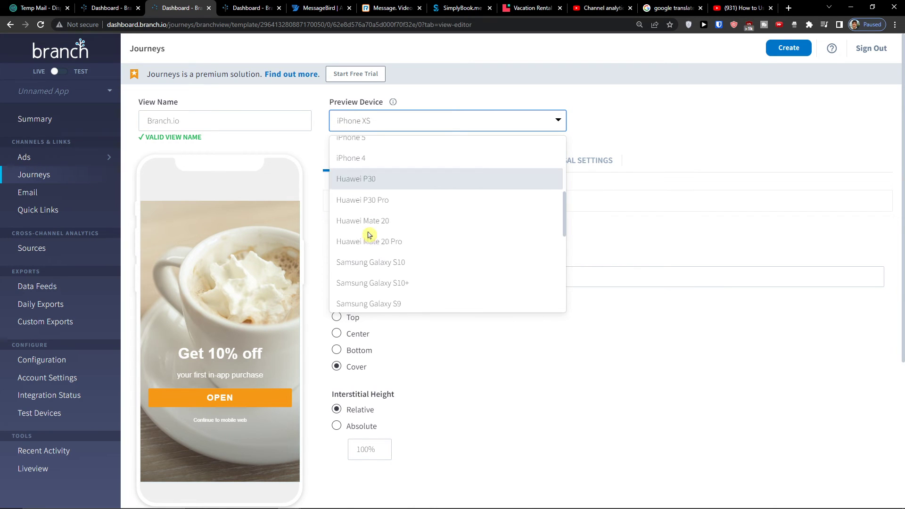
click(386, 281)
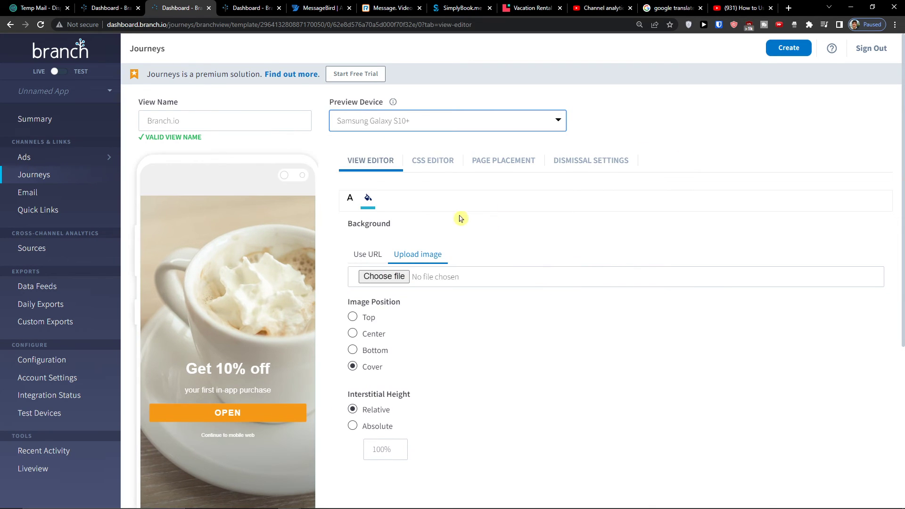
scroll(444, 227, down, 3)
scroll(495, 240, down, 1)
scroll(774, 331, up, 5)
scroll(755, 329, down, 5)
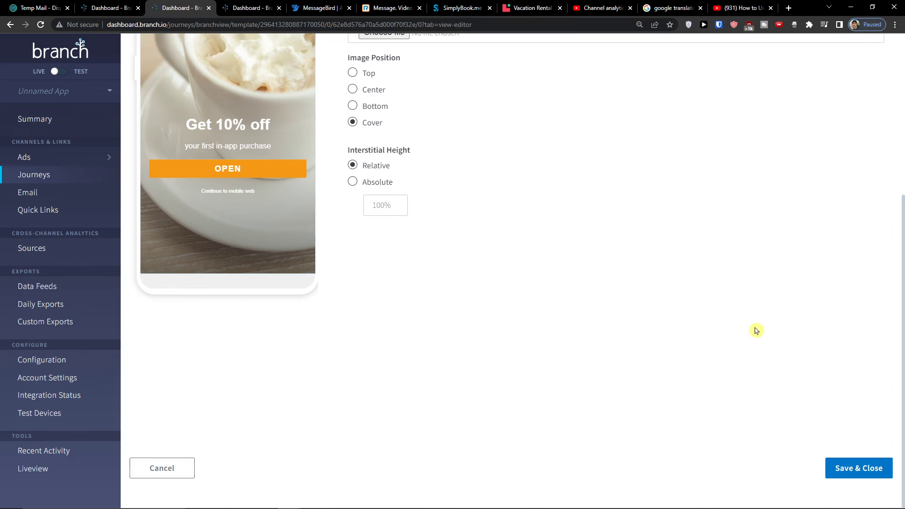
Save and close the creative, then reopen the Branch.Io creative for editing
click(867, 468)
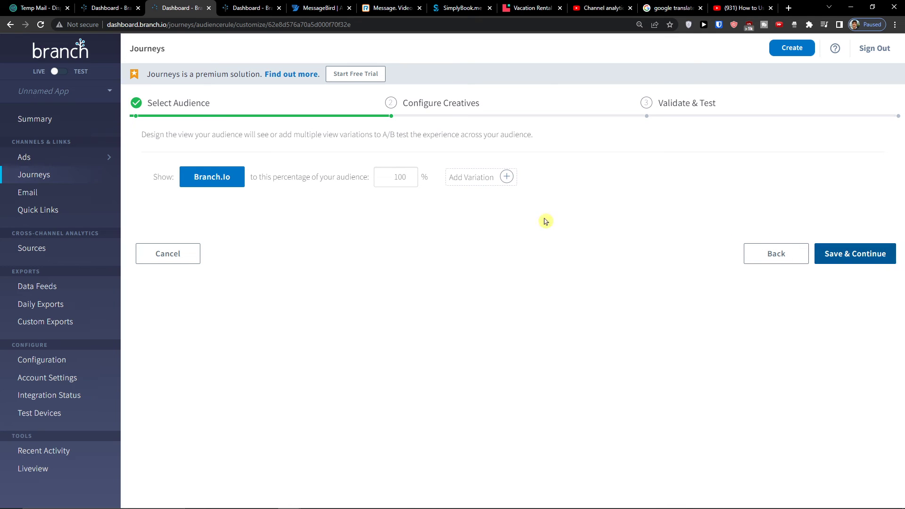
click(212, 177)
scroll(689, 370, down, 3)
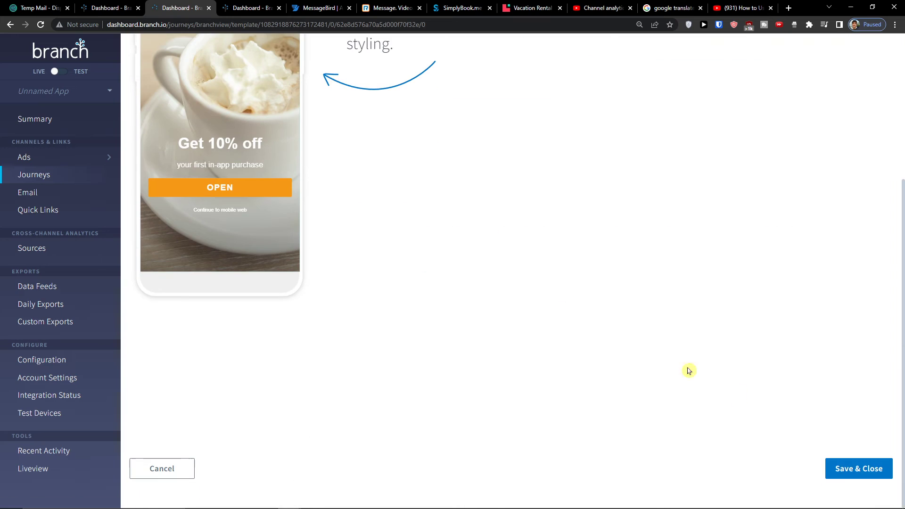
click(844, 468)
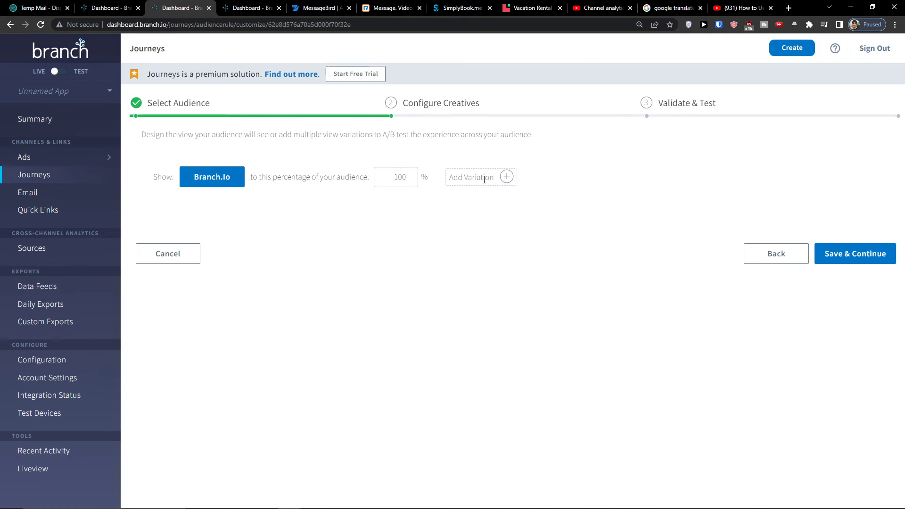
click(506, 177)
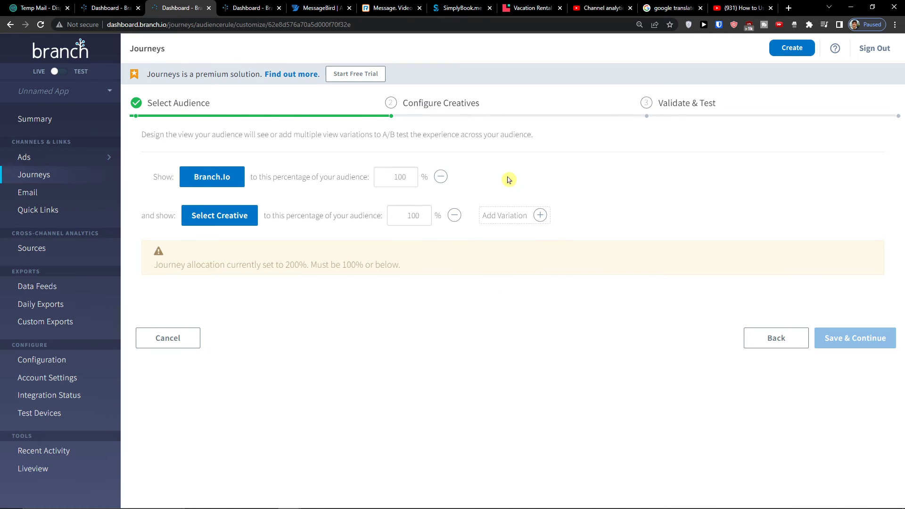
click(454, 215)
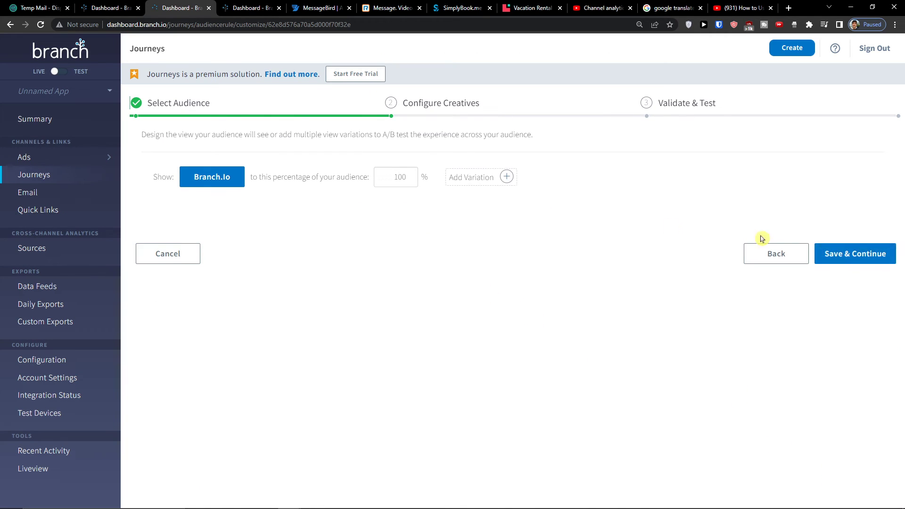
click(838, 255)
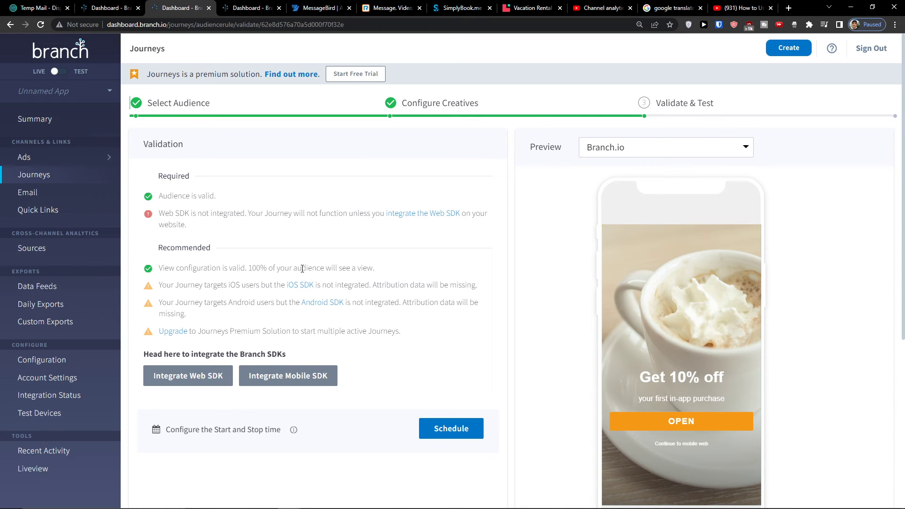
scroll(424, 263, down, 3)
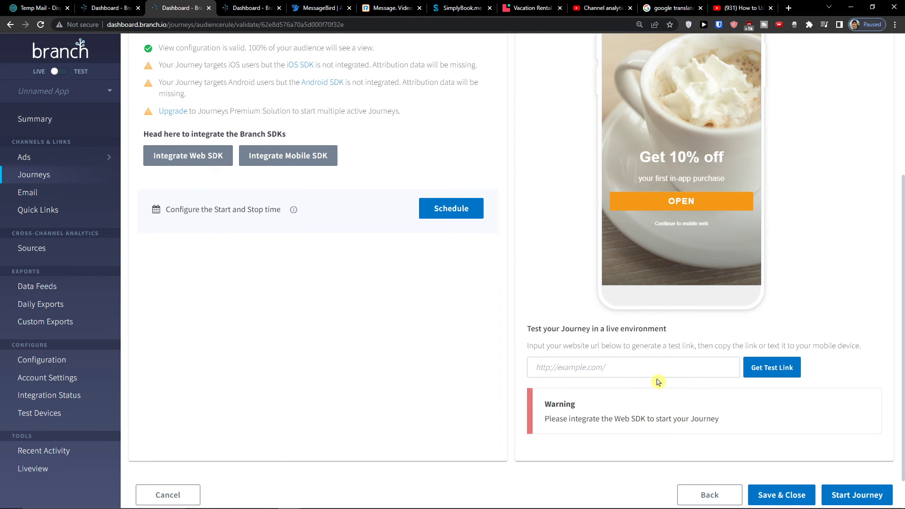
scroll(656, 381, up, 3)
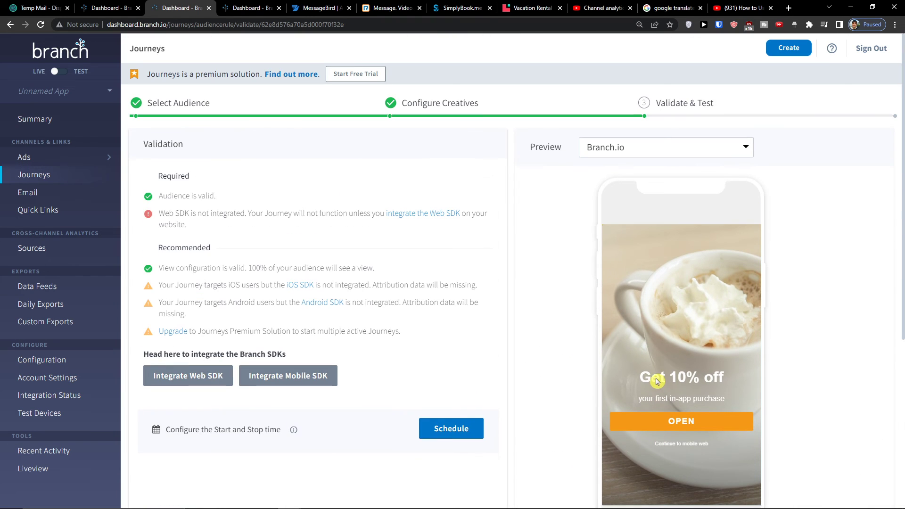
Return from Validate & Test to the creatives configuration step
click(437, 102)
Reopen the Branch.io creative and review the OPEN button's installed and not-installed text fields
click(219, 180)
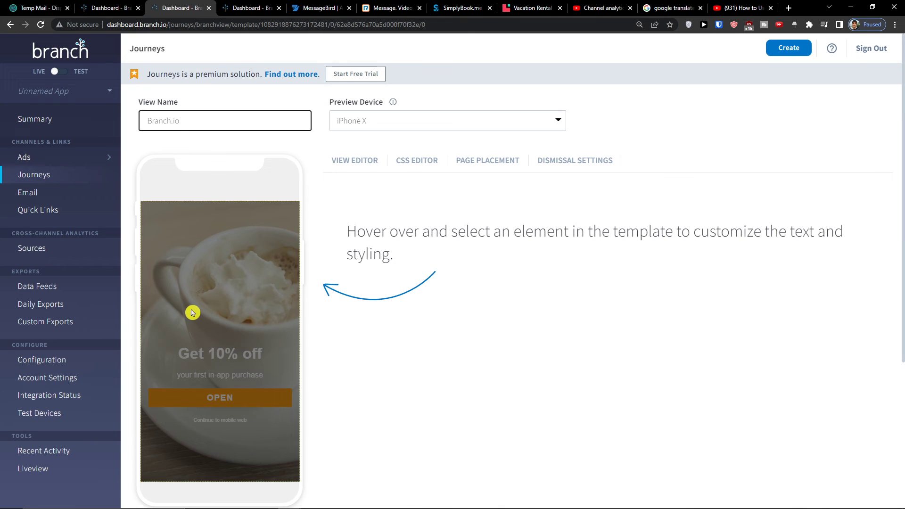
click(210, 360)
click(204, 394)
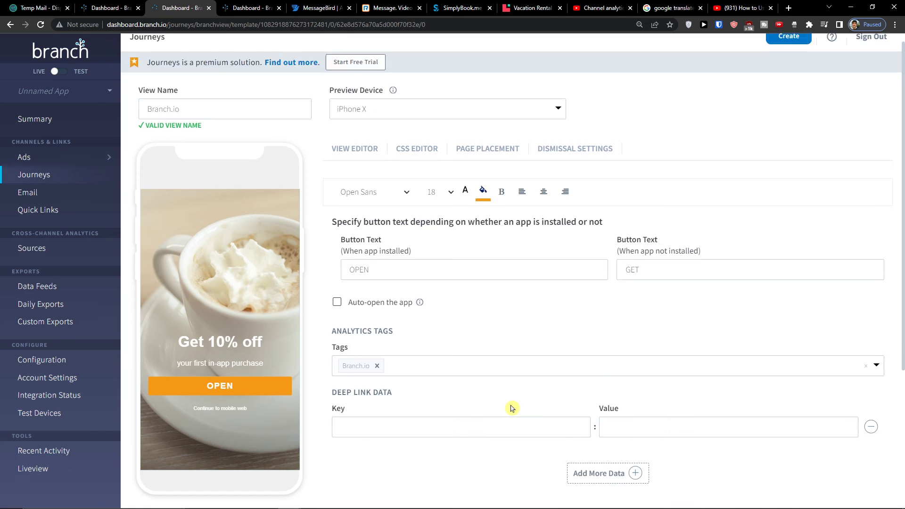
scroll(512, 406, down, 2)
scroll(460, 303, up, 2)
click(452, 282)
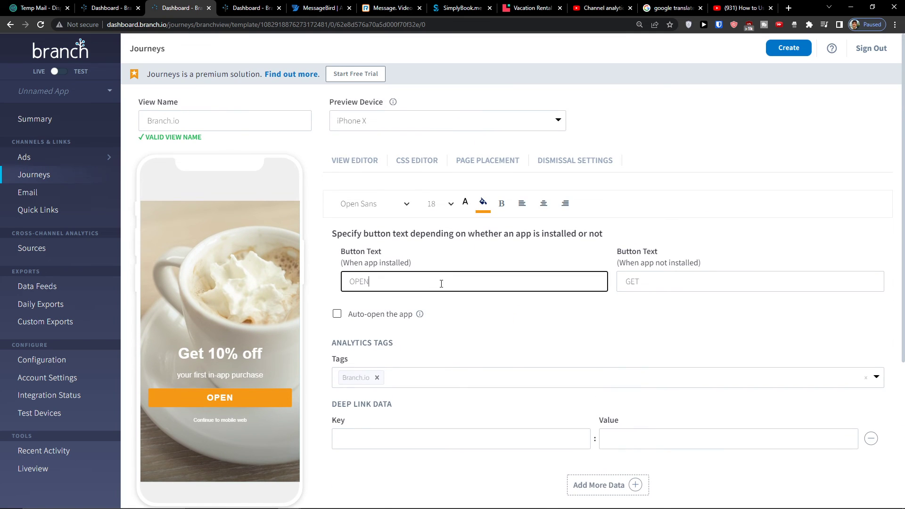
click(668, 281)
Check the page placement and dismissal settings, then save and close the creative unchanged
click(466, 169)
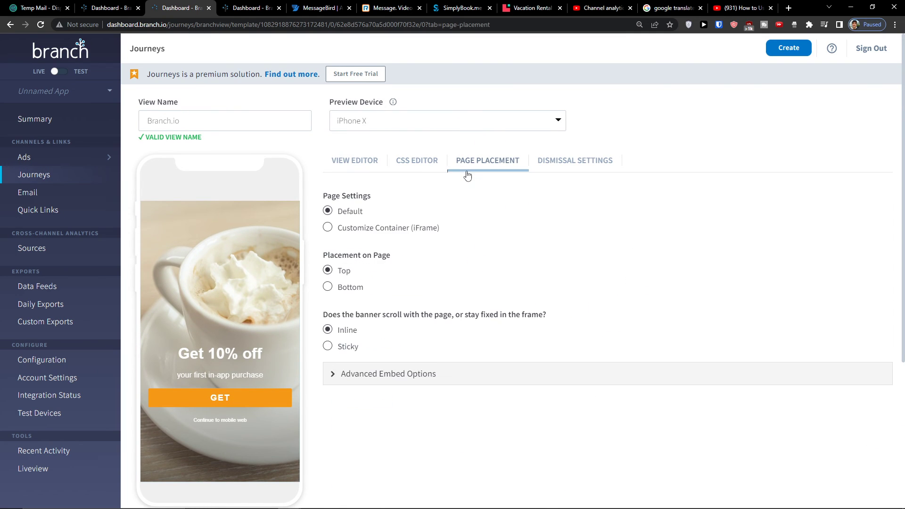
click(575, 160)
click(354, 161)
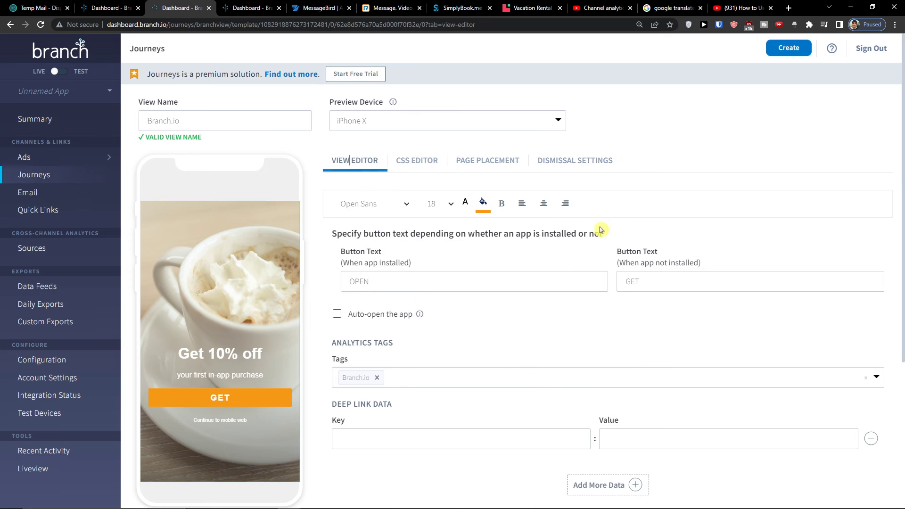
scroll(903, 453, down, 4)
click(877, 470)
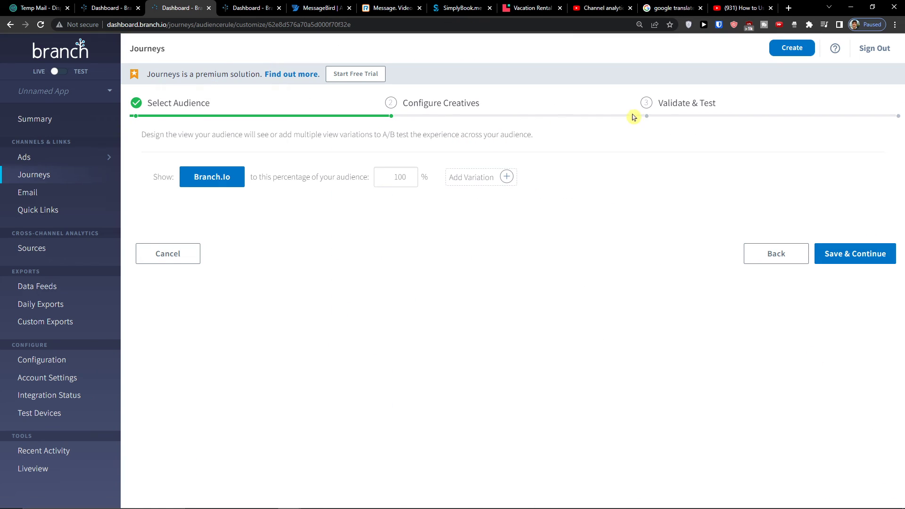
Continue to Validate & Test and start the Journey, bringing up the Journeys signup plans
click(843, 258)
scroll(836, 295, down, 4)
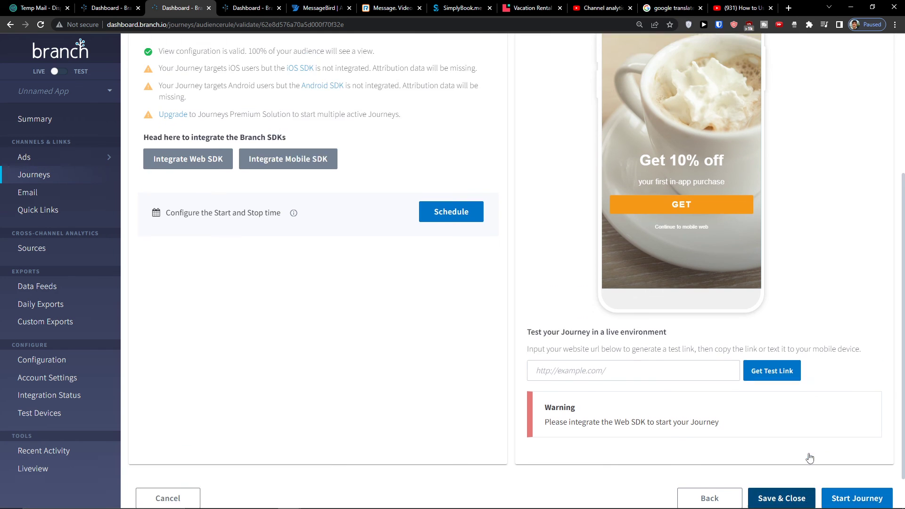
click(840, 463)
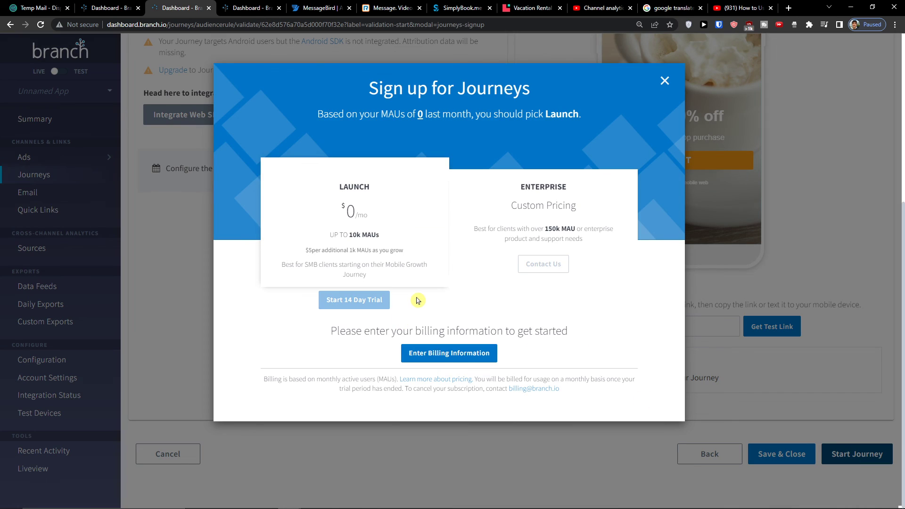